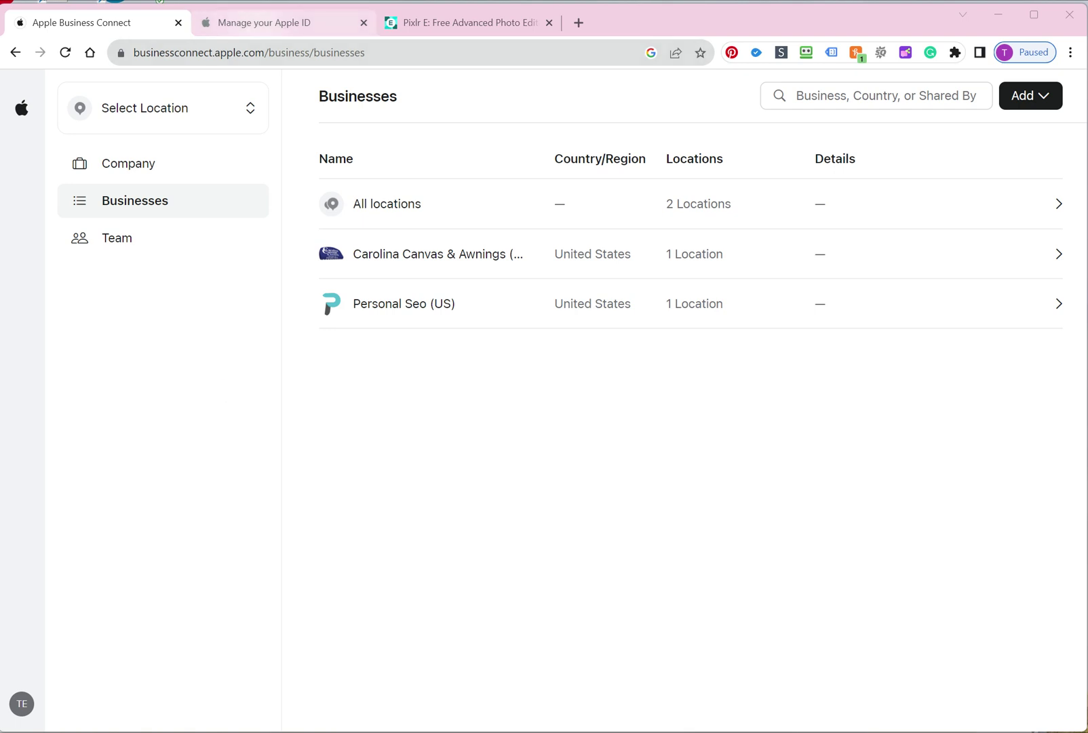
# Switch to the 'Manage your Apple ID' browser tab at appleid.apple.com
pyautogui.click(265, 22)
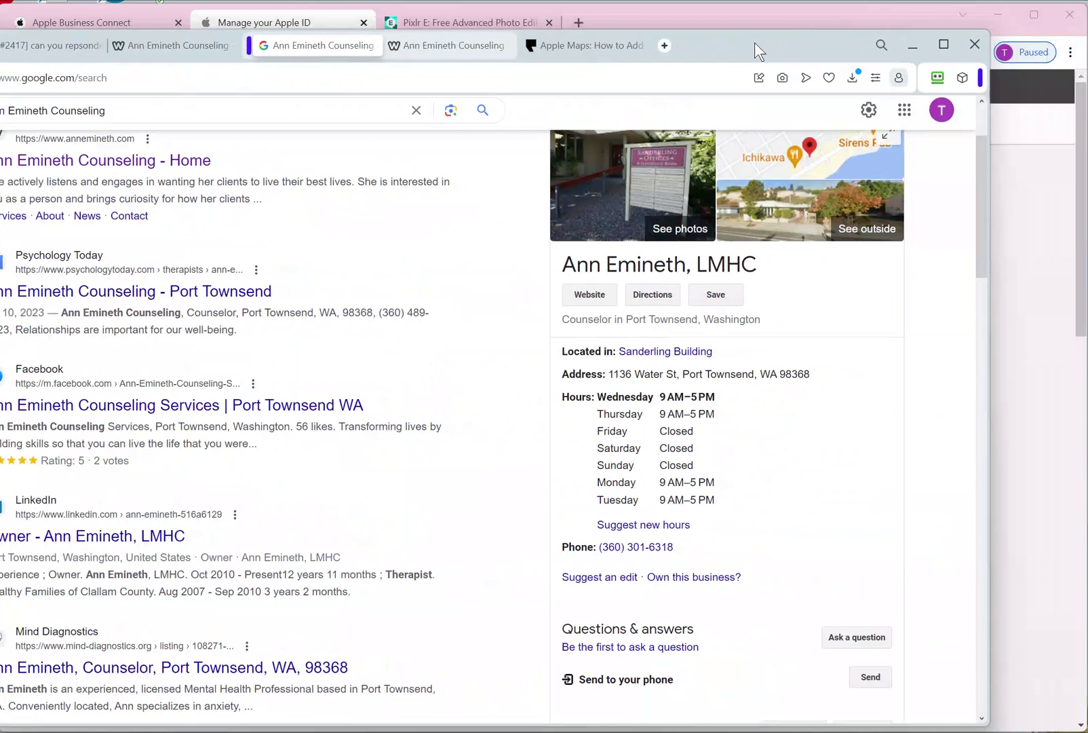
# Review the practice's address, hours and phone in Google's knowledge panel, then return to the Apple ID window
pyautogui.moveTo(754, 42); pyautogui.dragTo(739, 41)
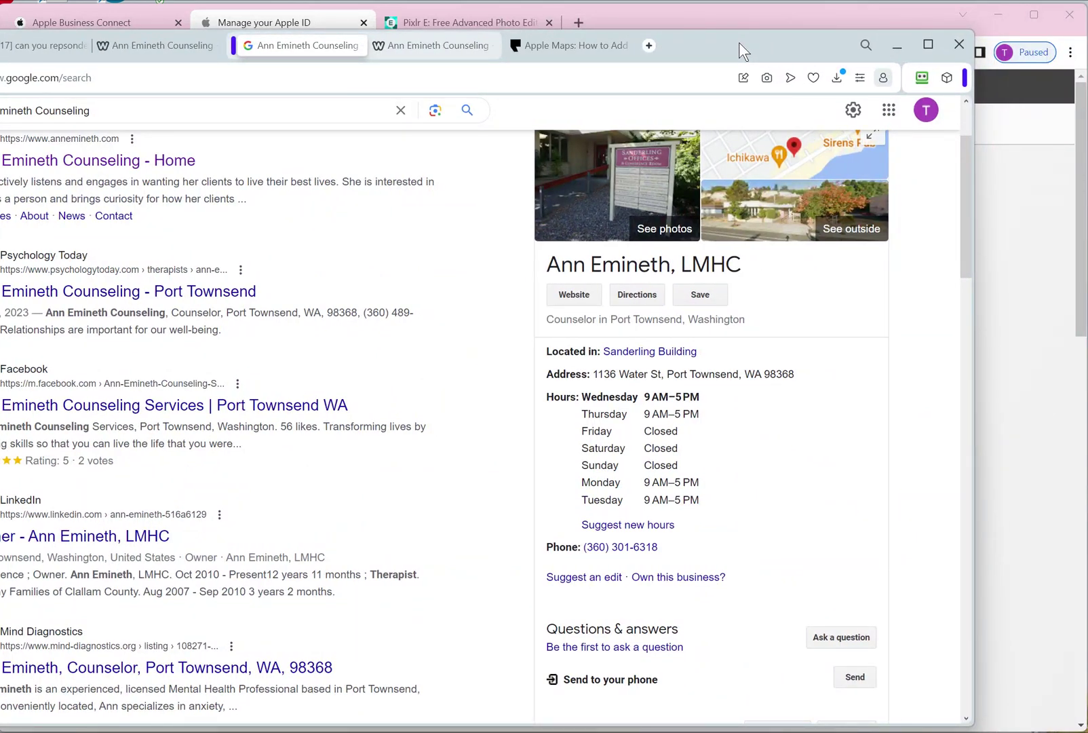
pyautogui.scroll(-4, 475, 407)
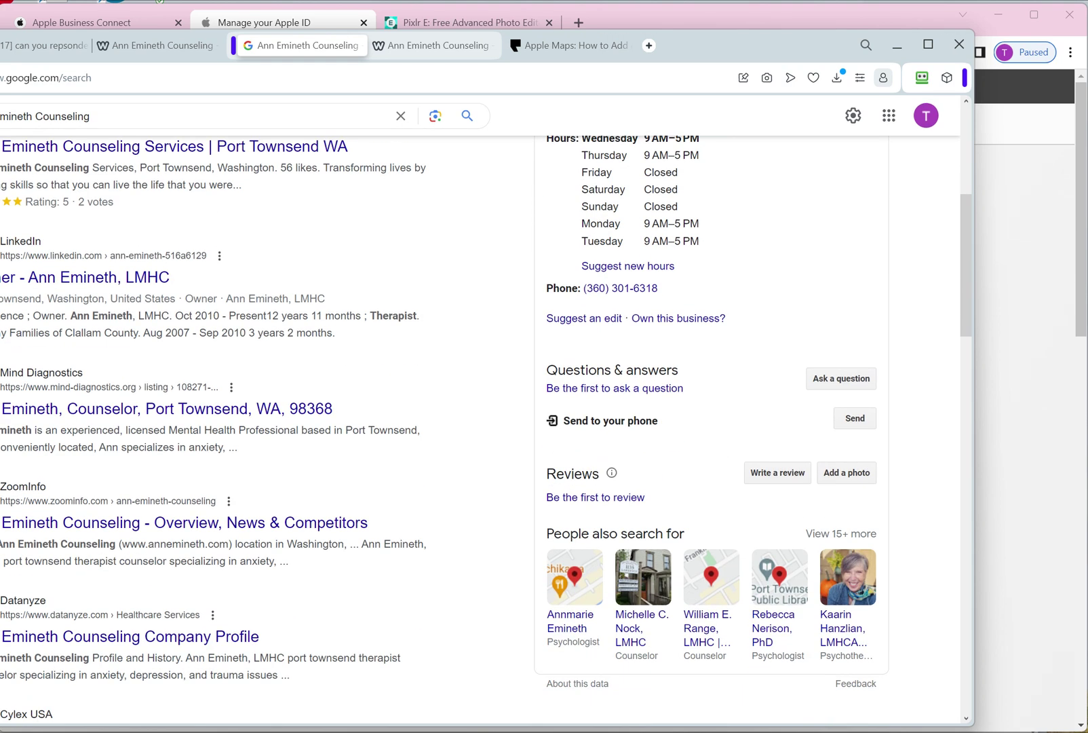
pyautogui.scroll(-2, 475, 408)
pyautogui.scroll(6, 475, 407)
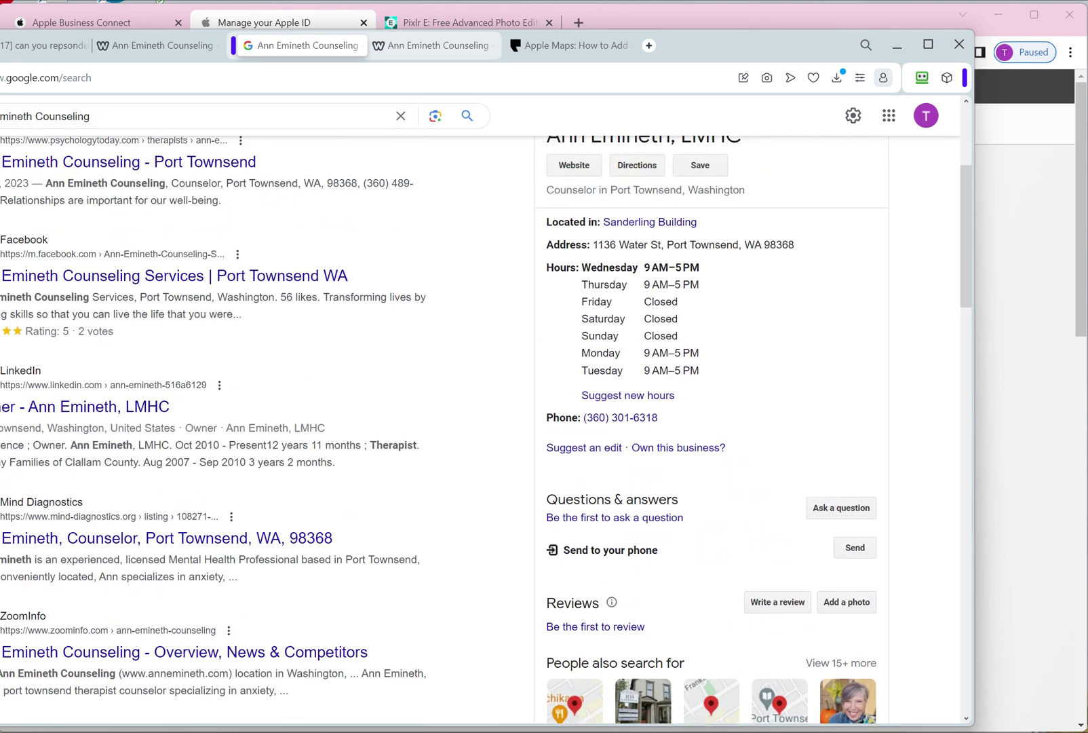
pyautogui.scroll(-2, 475, 408)
pyautogui.scroll(2, 475, 407)
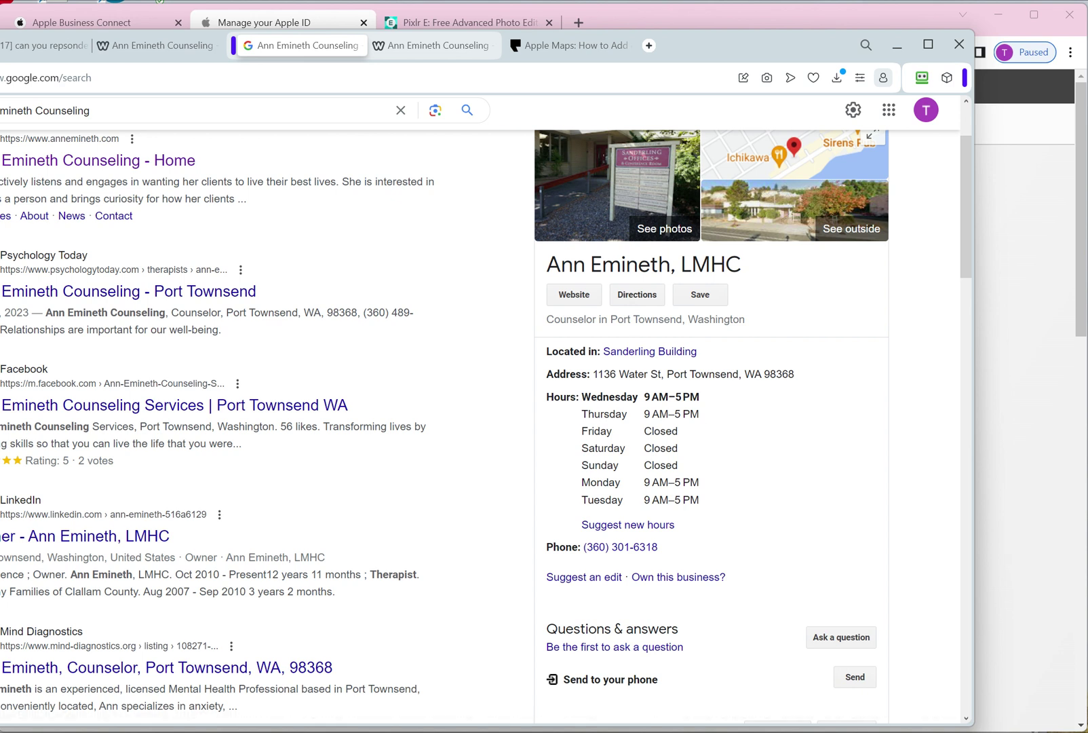
pyautogui.hotkey('alt', 'Tab')
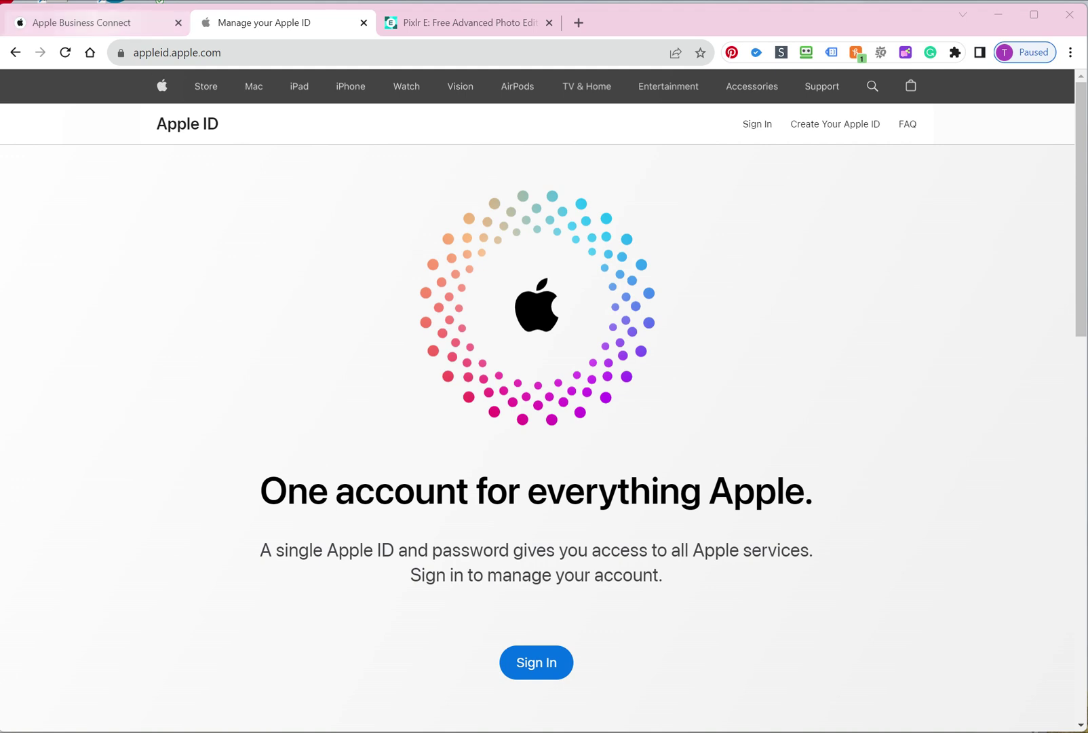
# Return to the Business Connect Businesses tab and open the Personal Seo business
pyautogui.hotkey('ctrl', 'shift', 'Tab')
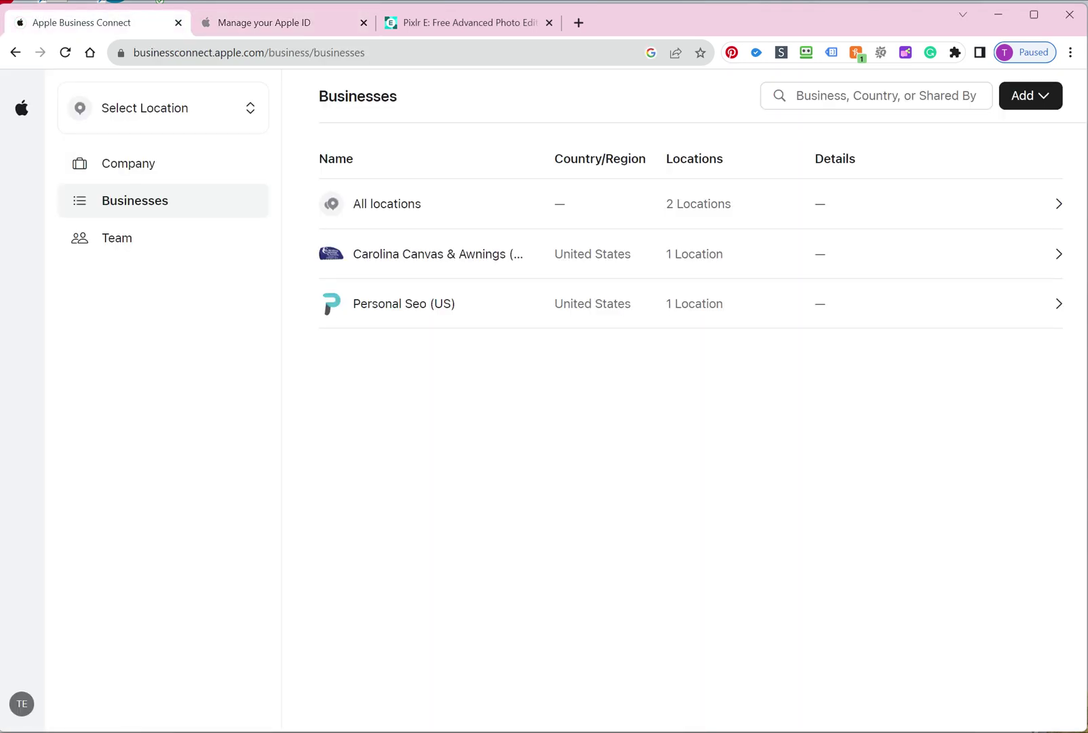
pyautogui.hotkey('ctrl', 'Tab')
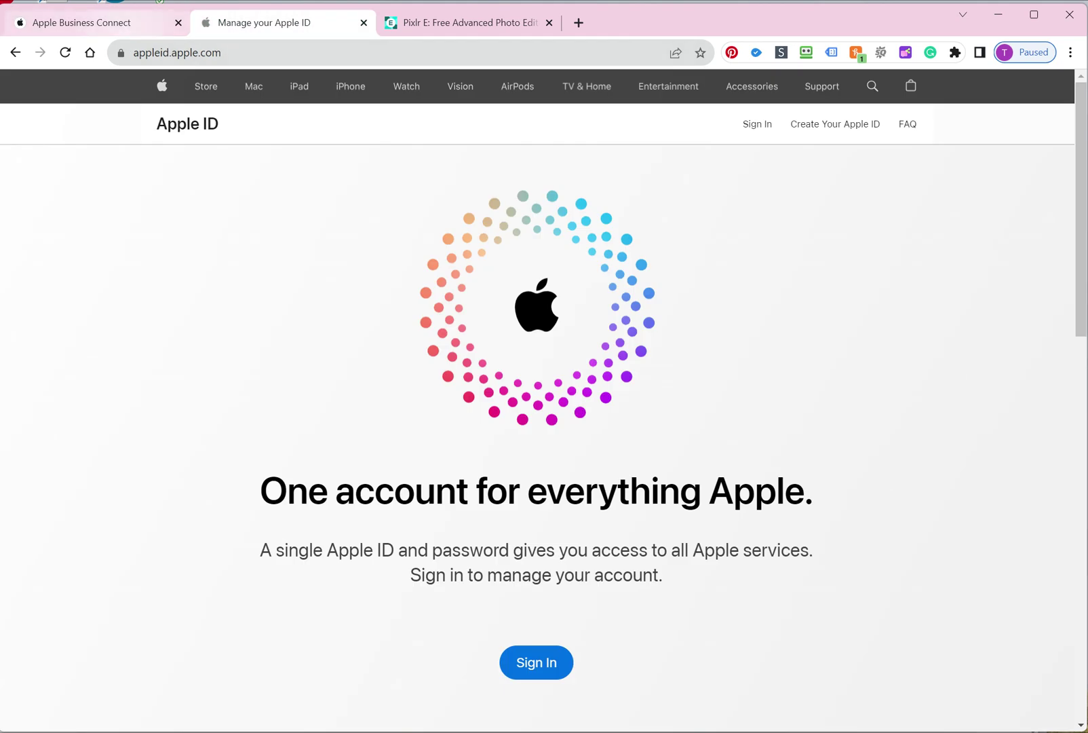
pyautogui.hotkey('ctrl', 'shift', 'Tab')
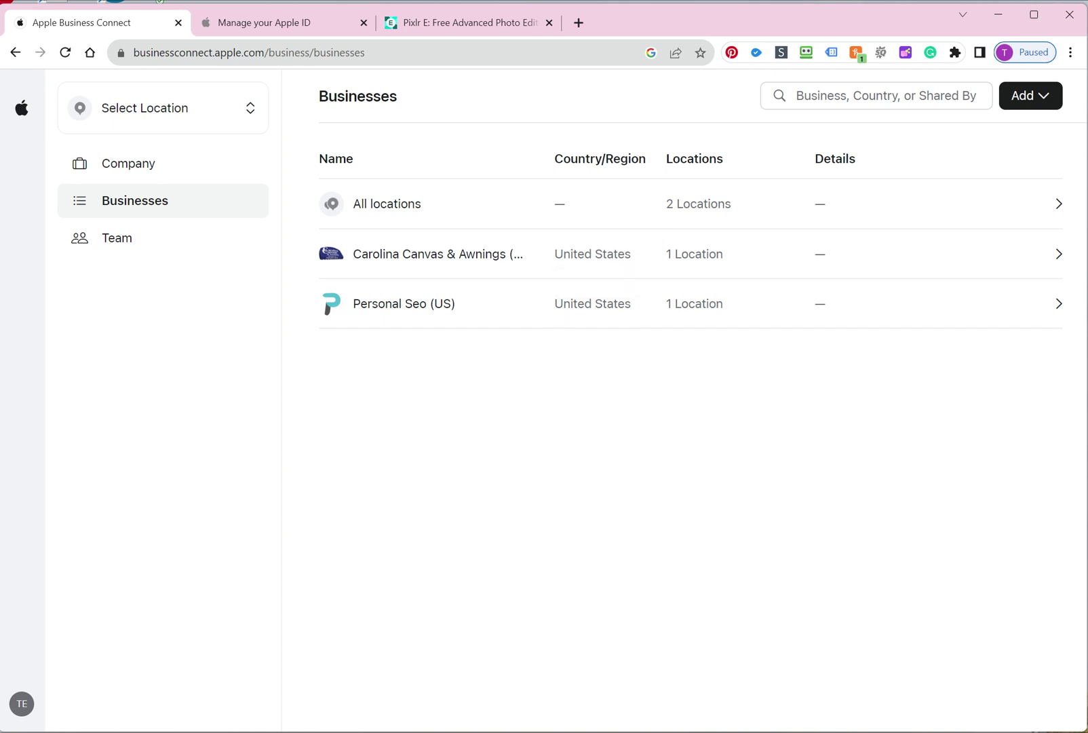
pyautogui.click(438, 311)
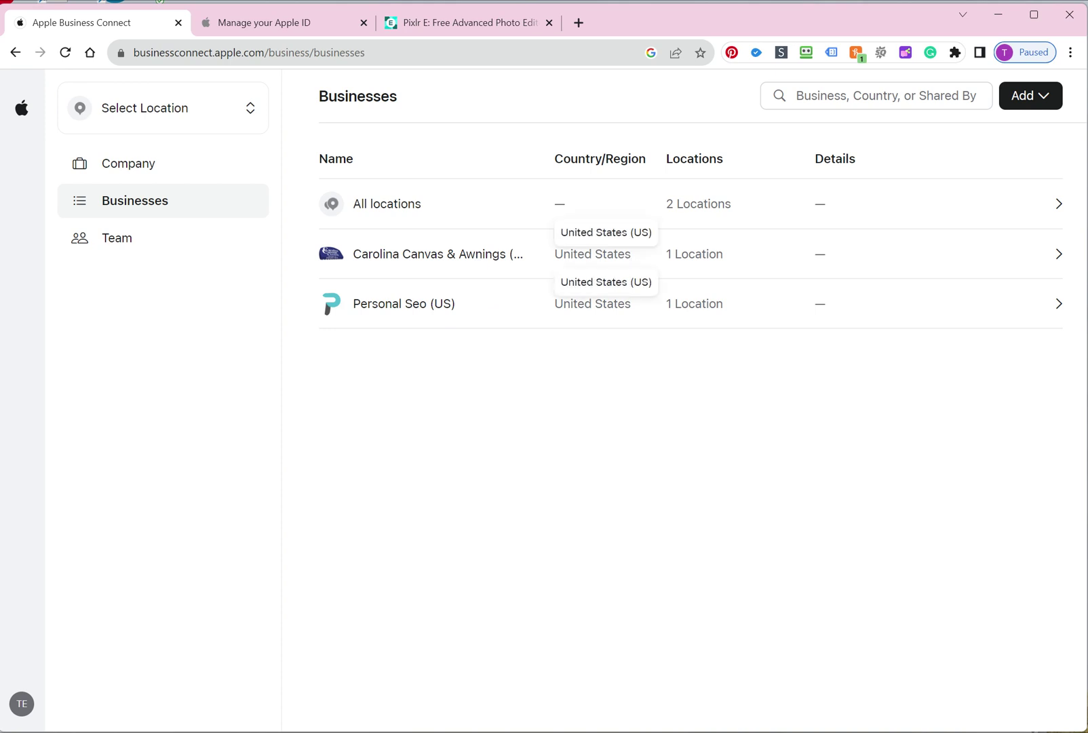
# Start adding a location, paste the practice's name, and create it as a new location
pyautogui.click(1025, 102)
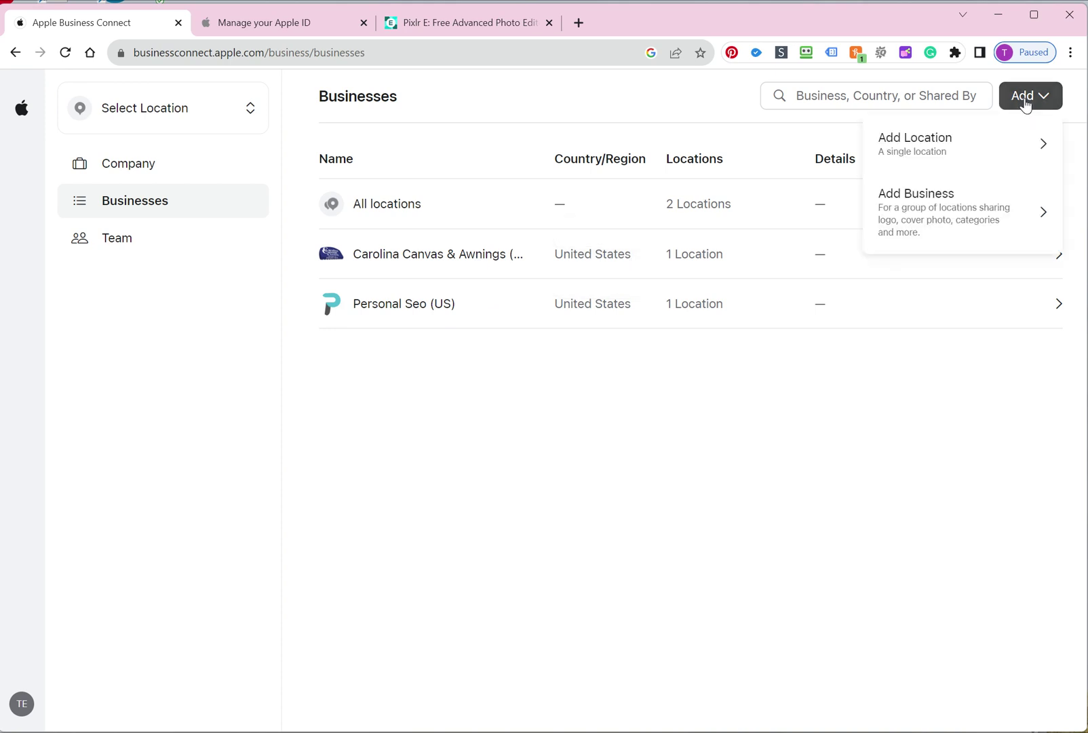
pyautogui.click(974, 164)
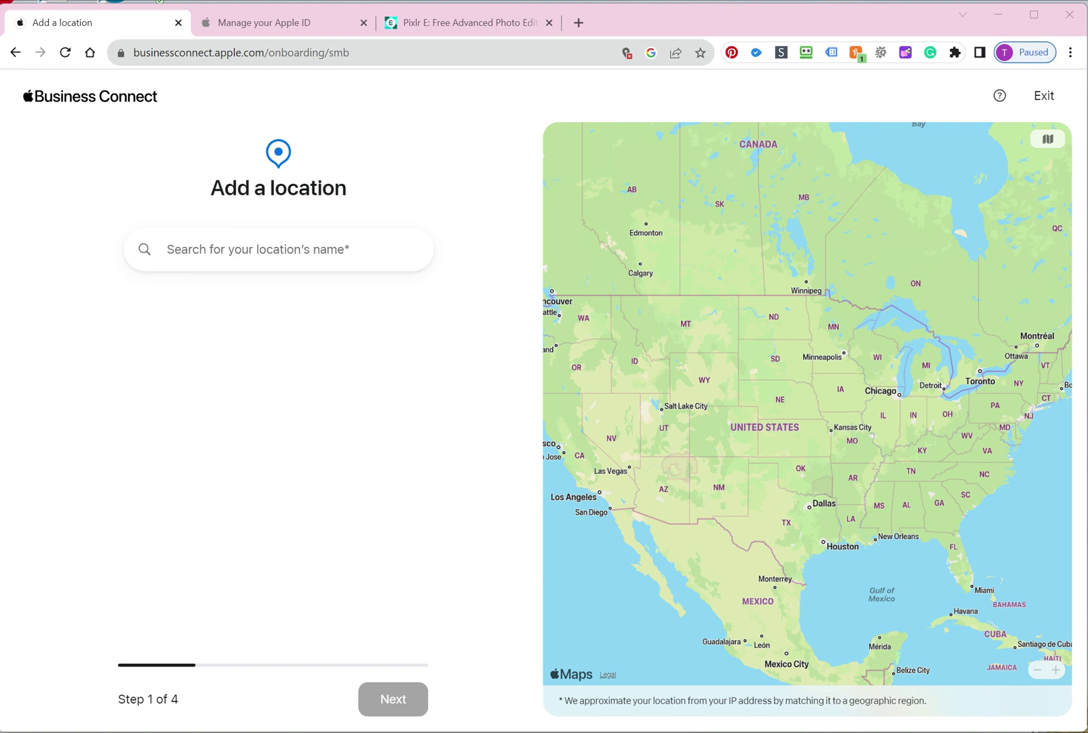
pyautogui.click(168, 249)
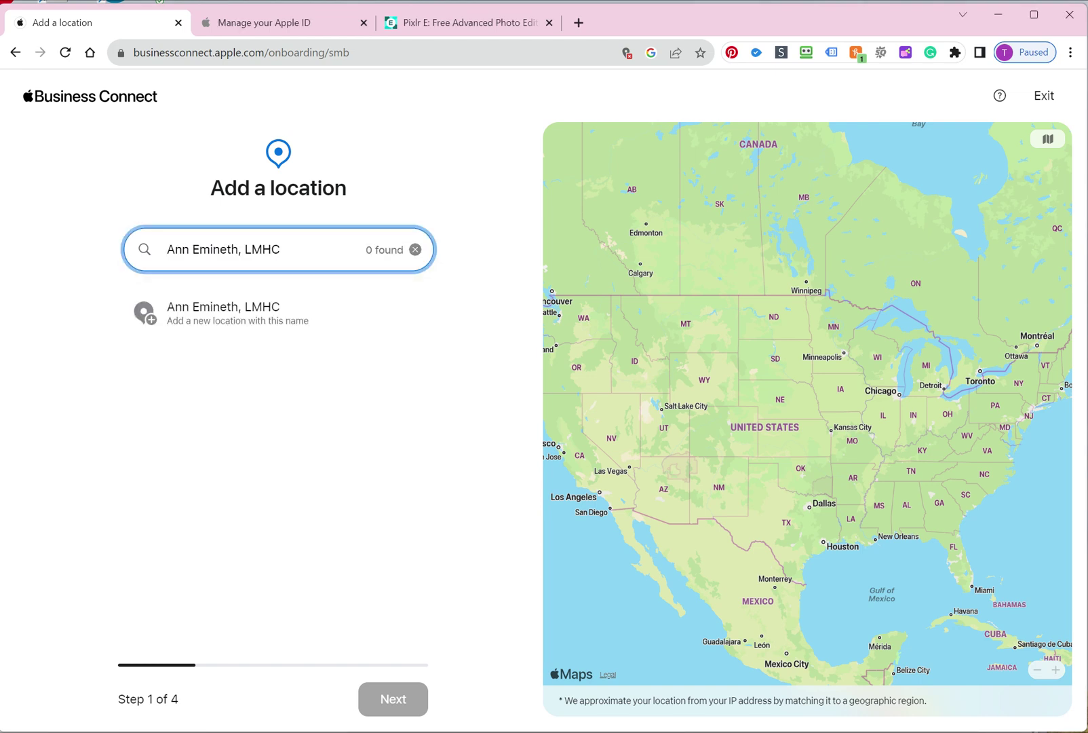
pyautogui.click(235, 326)
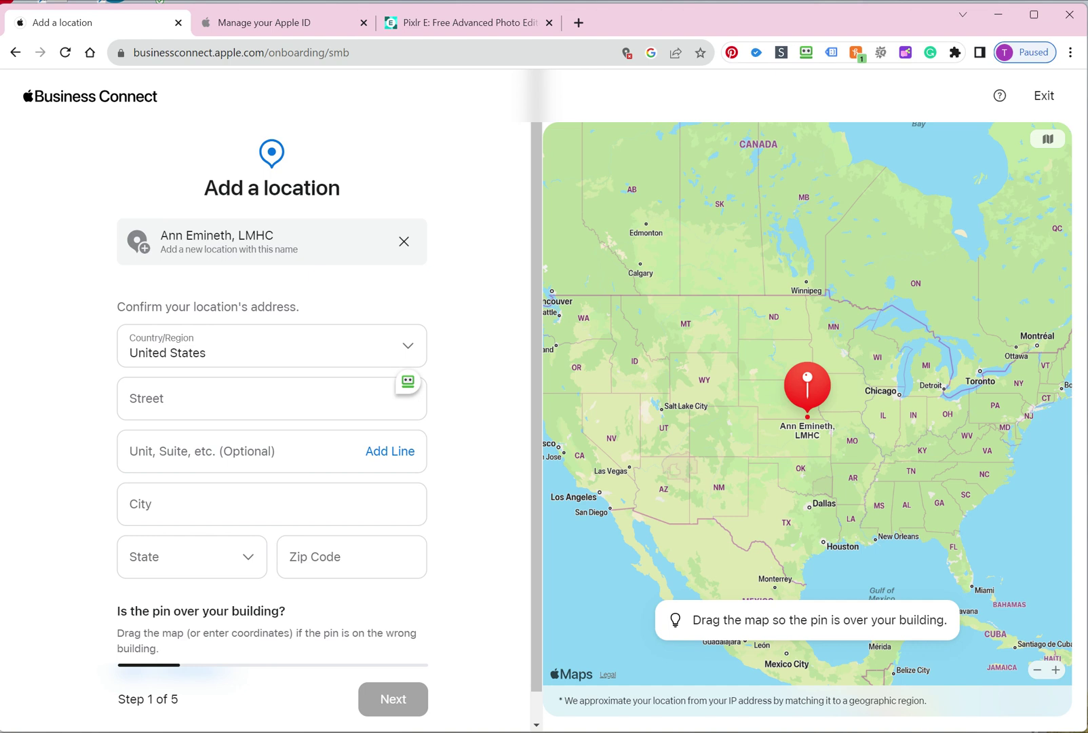
pyautogui.click(258, 399)
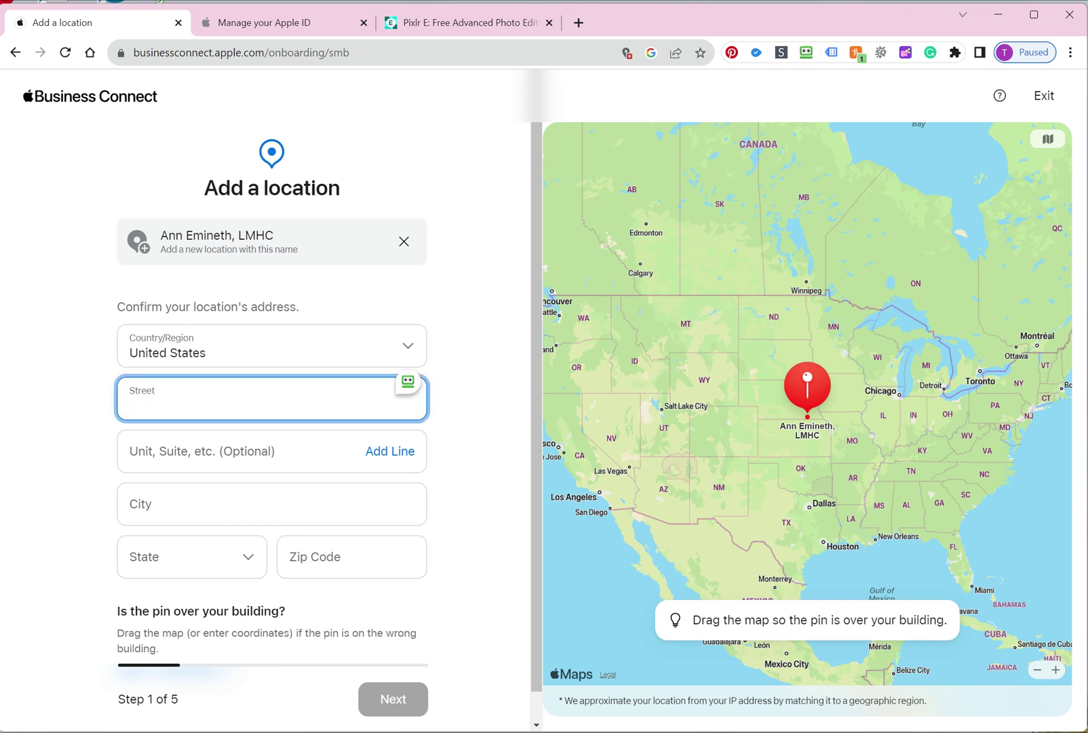
pyautogui.write('1136')
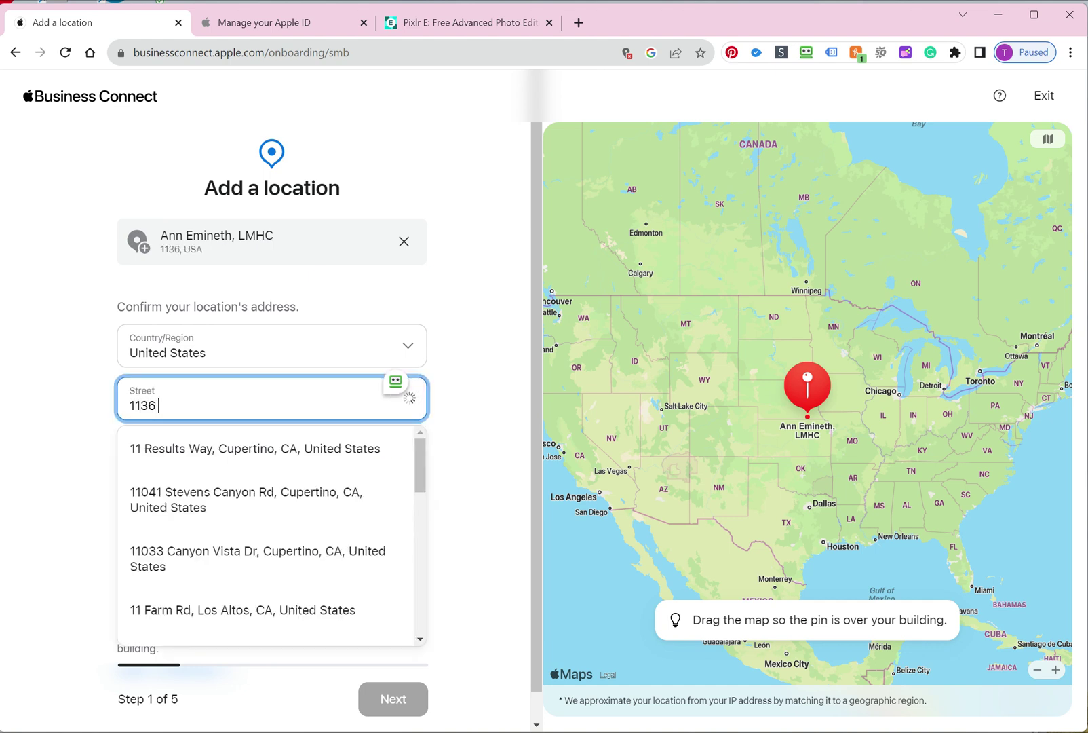
pyautogui.write(' water')
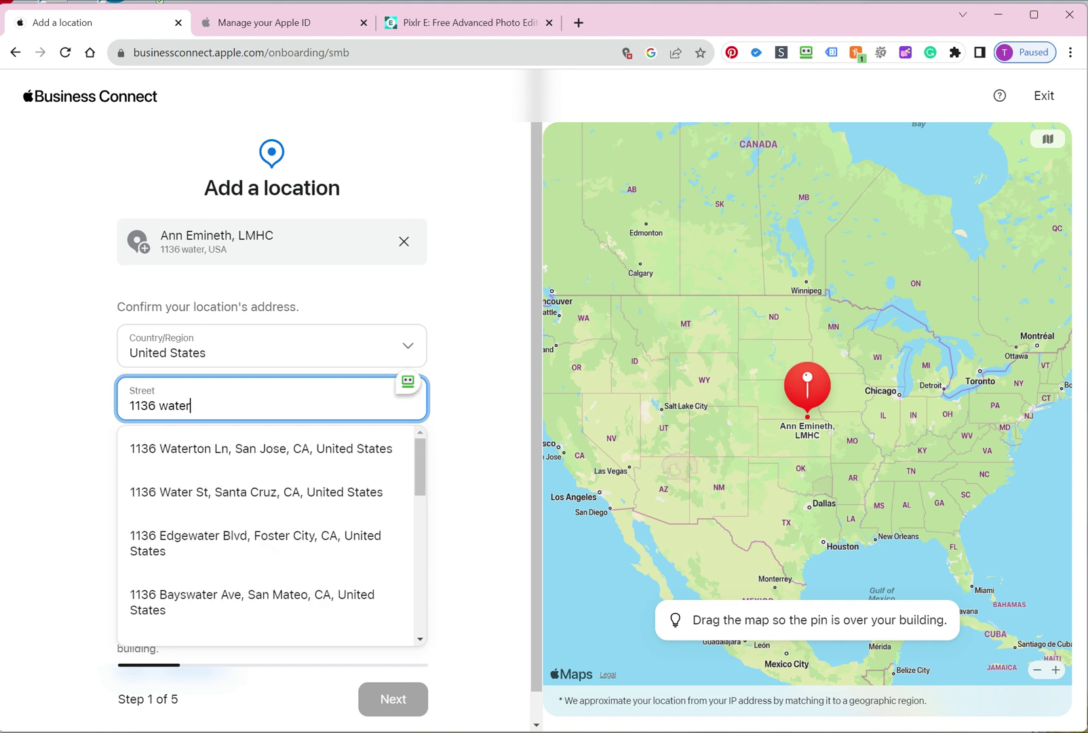
pyautogui.write(' st.')
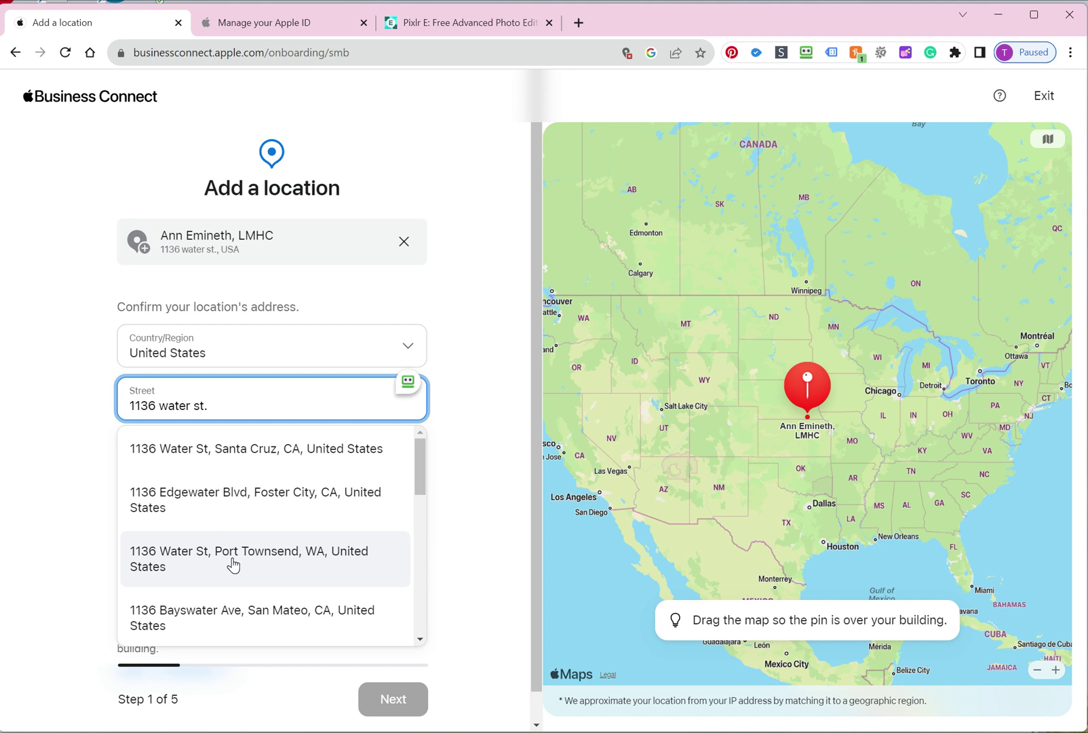
pyautogui.click(258, 566)
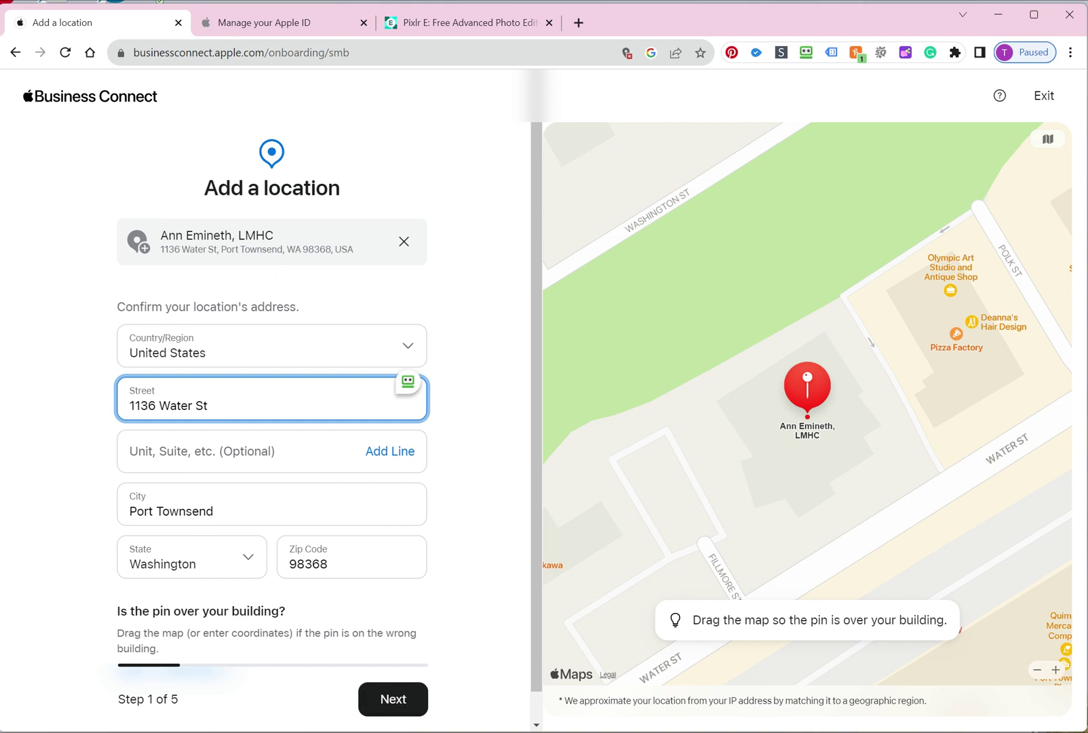
pyautogui.click(1035, 672)
pyautogui.click(1037, 673)
pyautogui.click(1036, 673)
pyautogui.click(1036, 674)
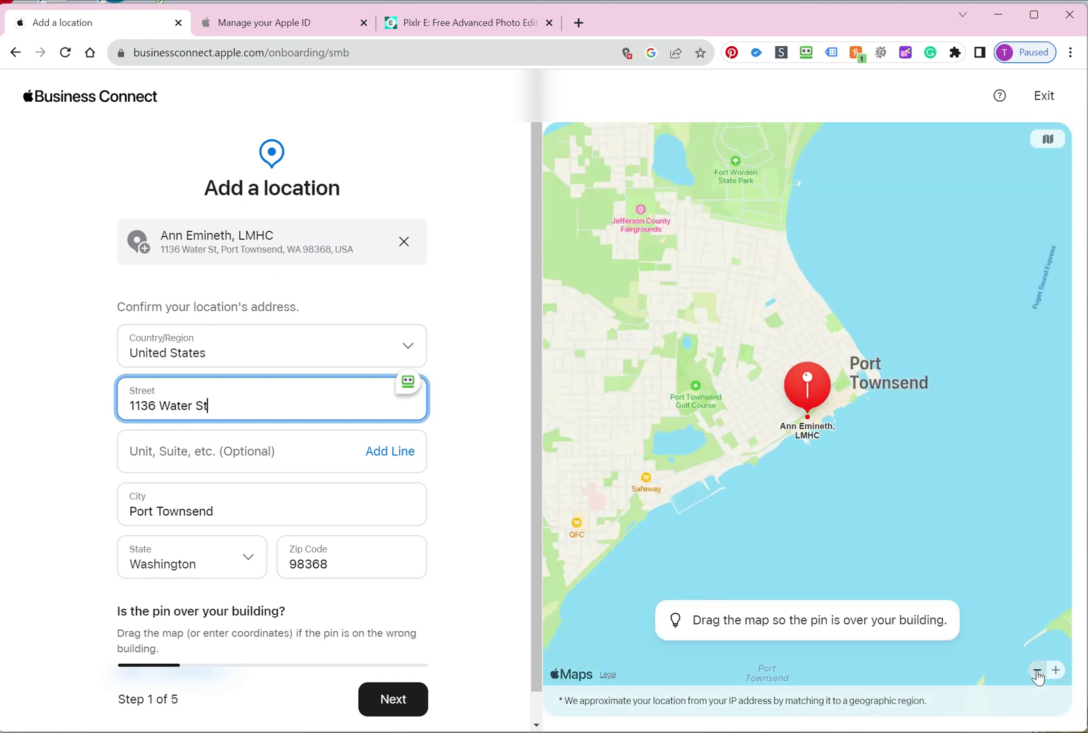
pyautogui.click(1056, 672)
pyautogui.click(1056, 672)
pyautogui.click(1056, 672)
pyautogui.click(1056, 672)
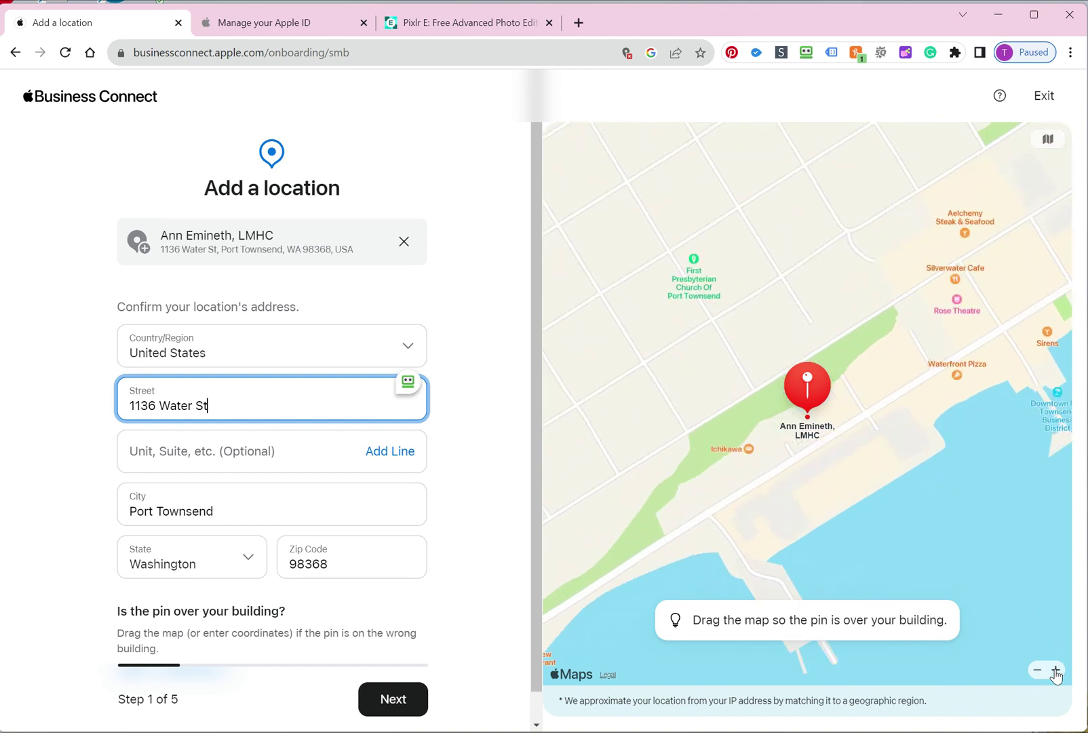
pyautogui.click(389, 705)
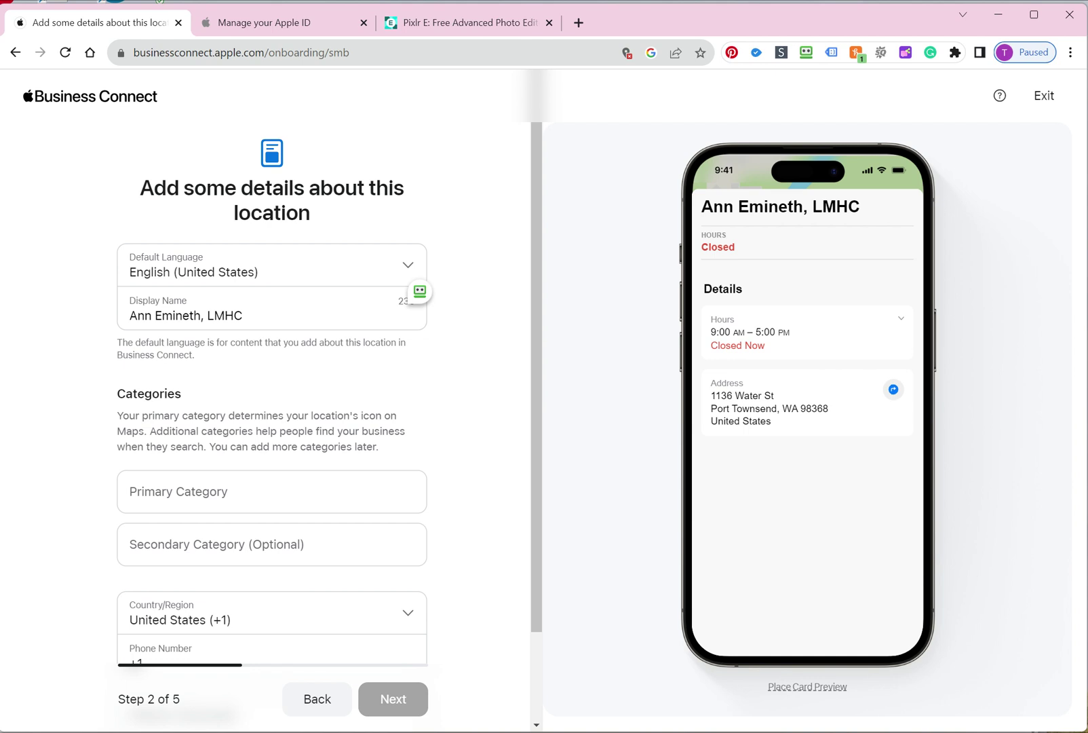
# Search 'counsel' and set the primary category to Mental Health Service
pyautogui.click(271, 491)
pyautogui.write('counsel')
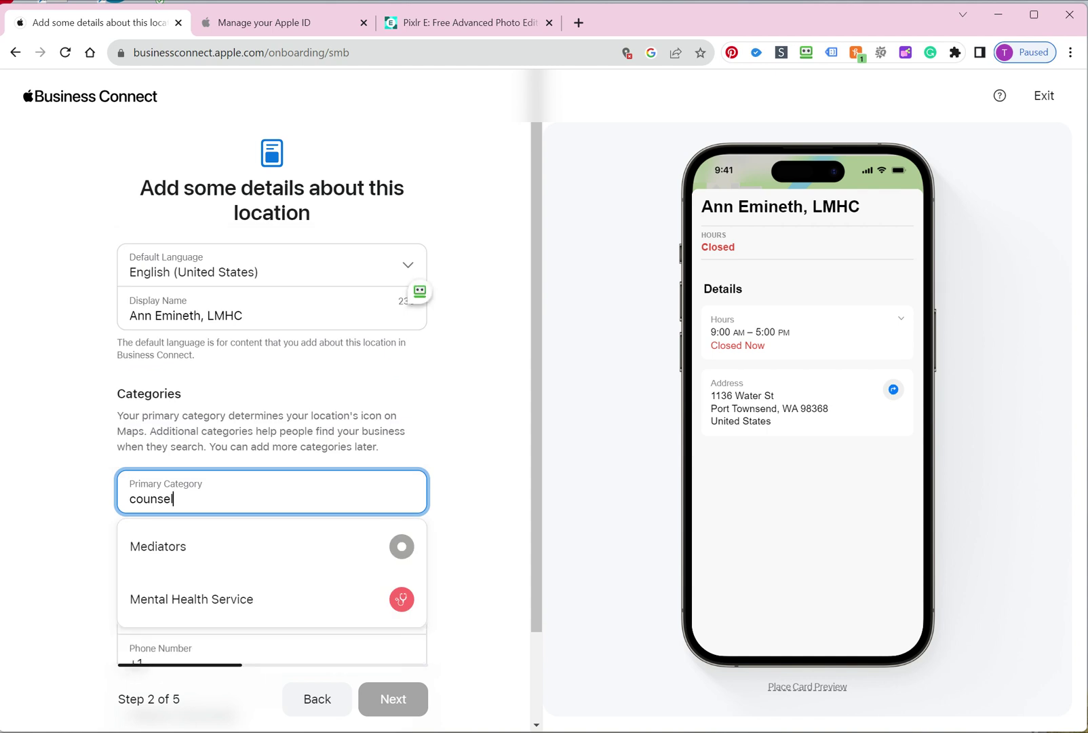
pyautogui.click(246, 607)
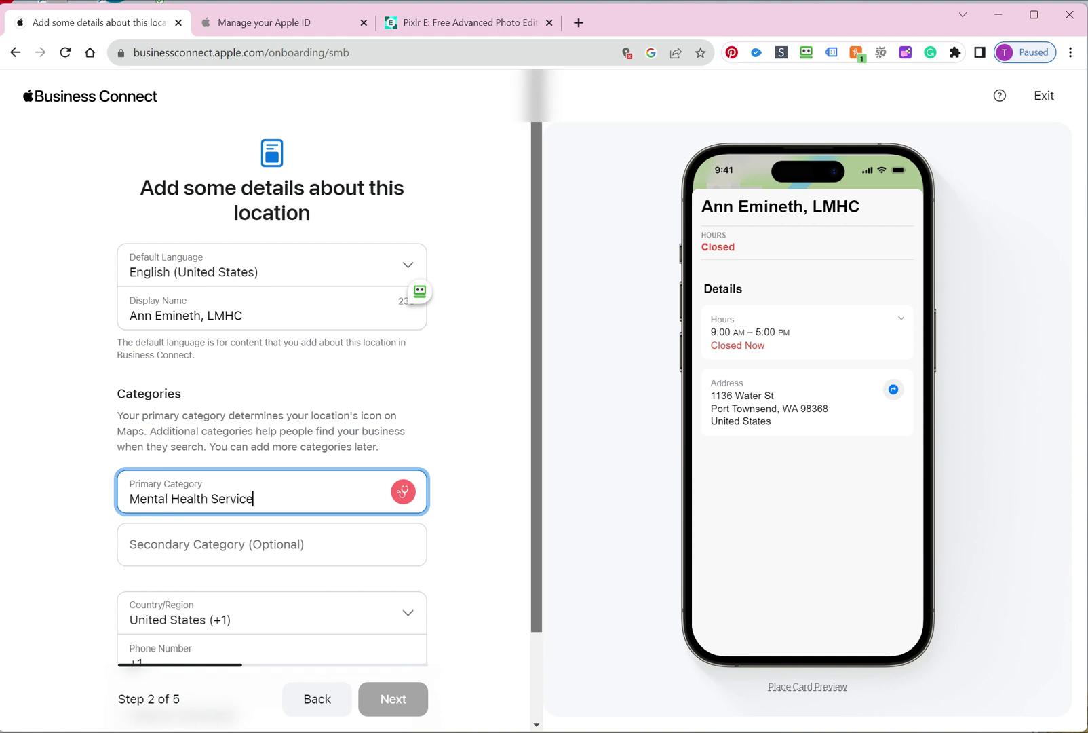
pyautogui.scroll(-2, 271, 407)
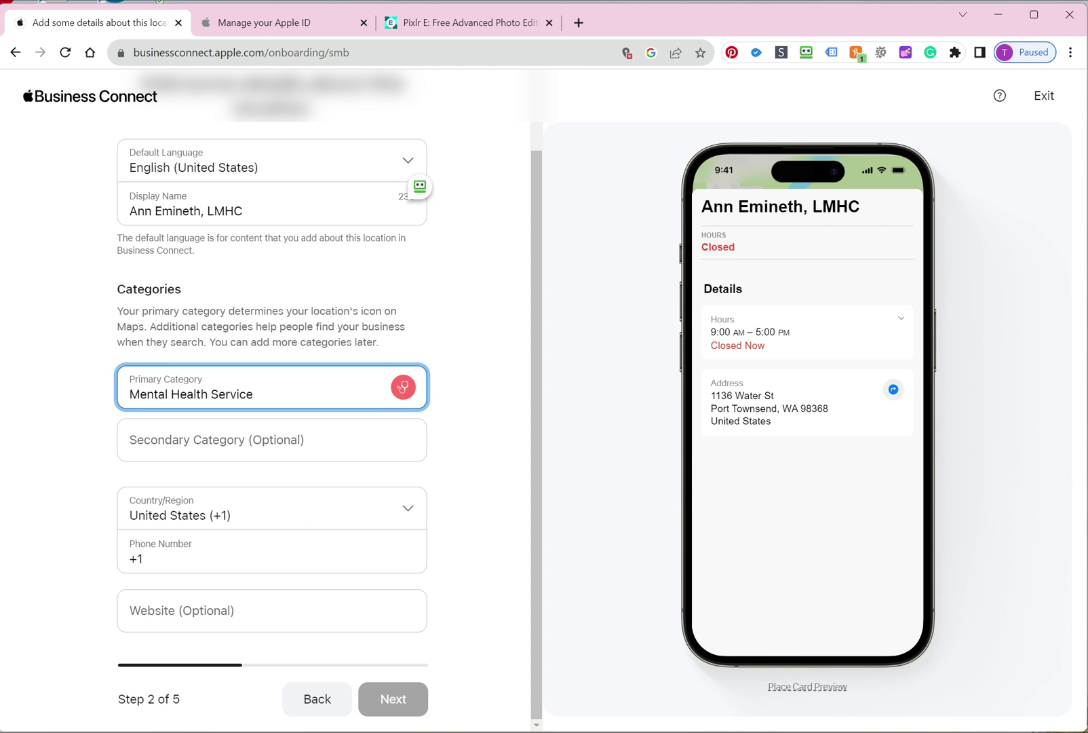
# Enter the practice's phone number and paste its website address, then continue to hours
pyautogui.click(150, 559)
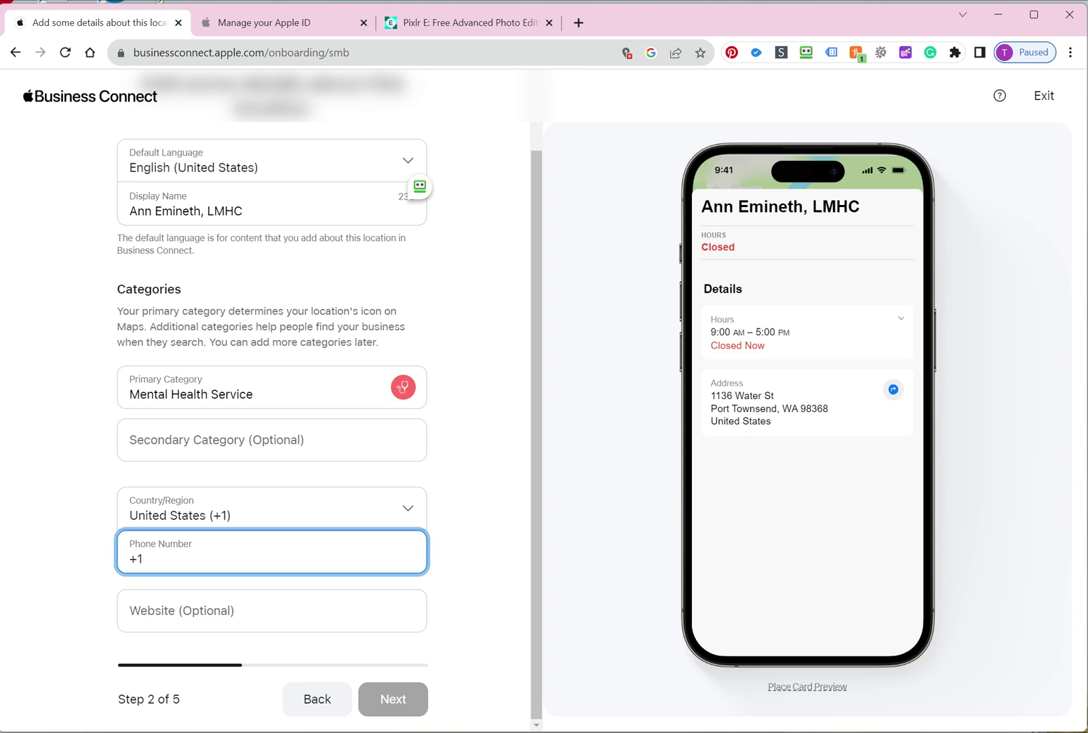
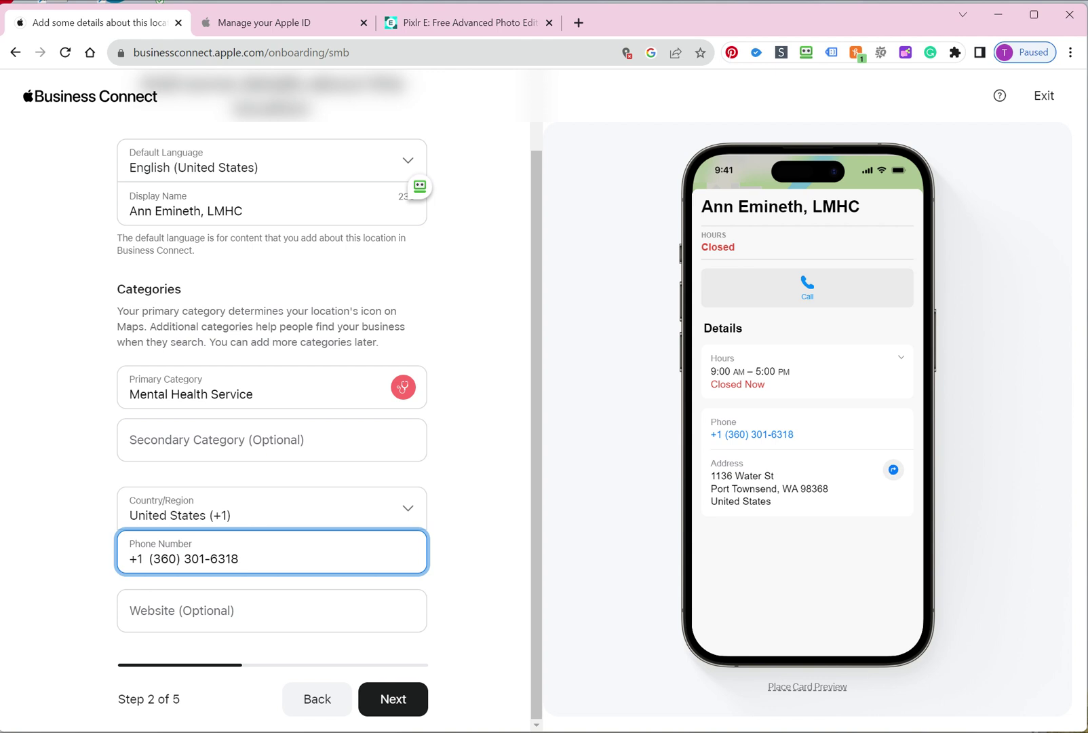
pyautogui.hotkey('alt', 'Tab')
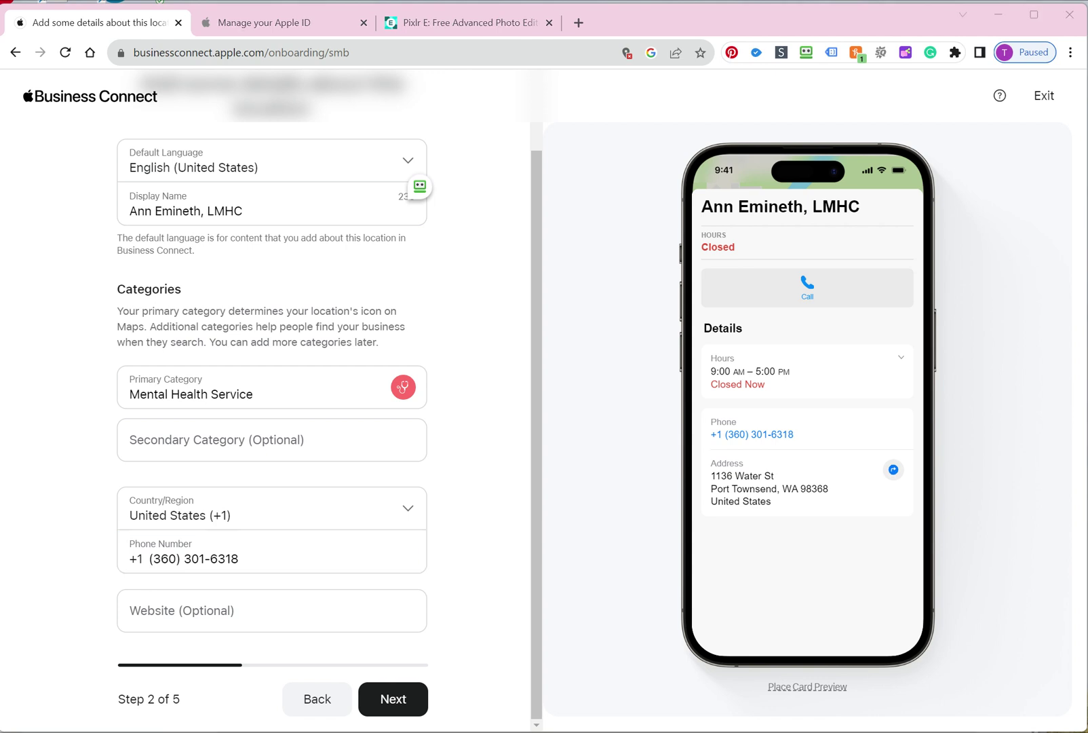
pyautogui.hotkey('alt', 'Tab')
pyautogui.press('Tab')
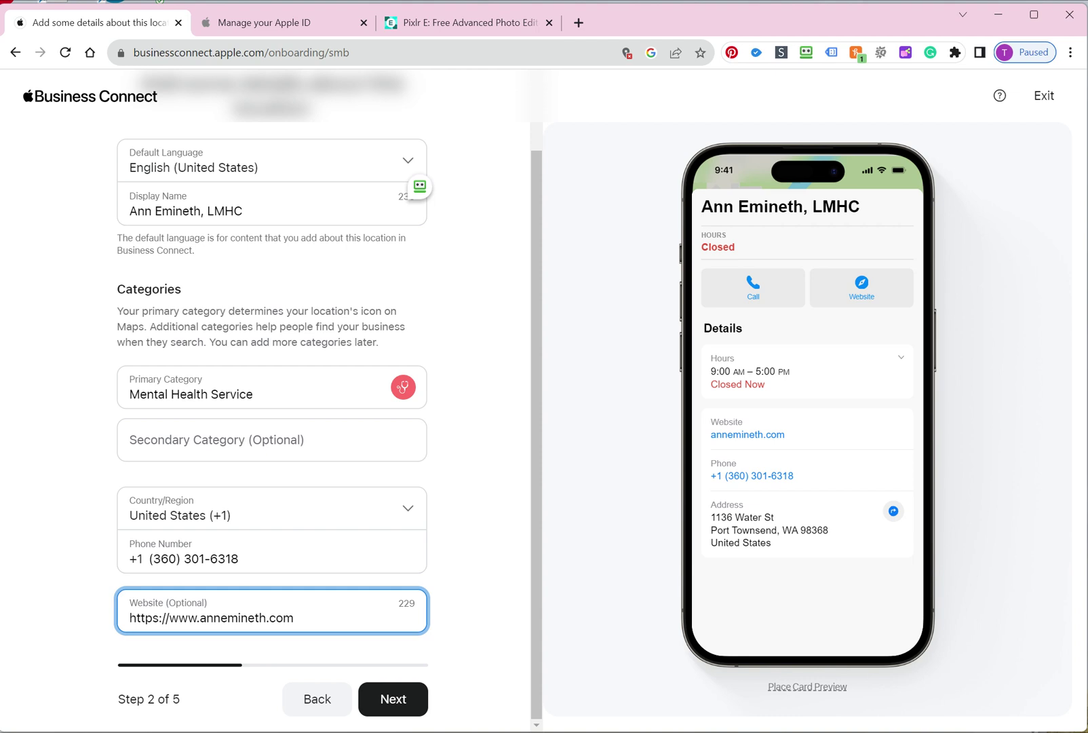
pyautogui.click(419, 707)
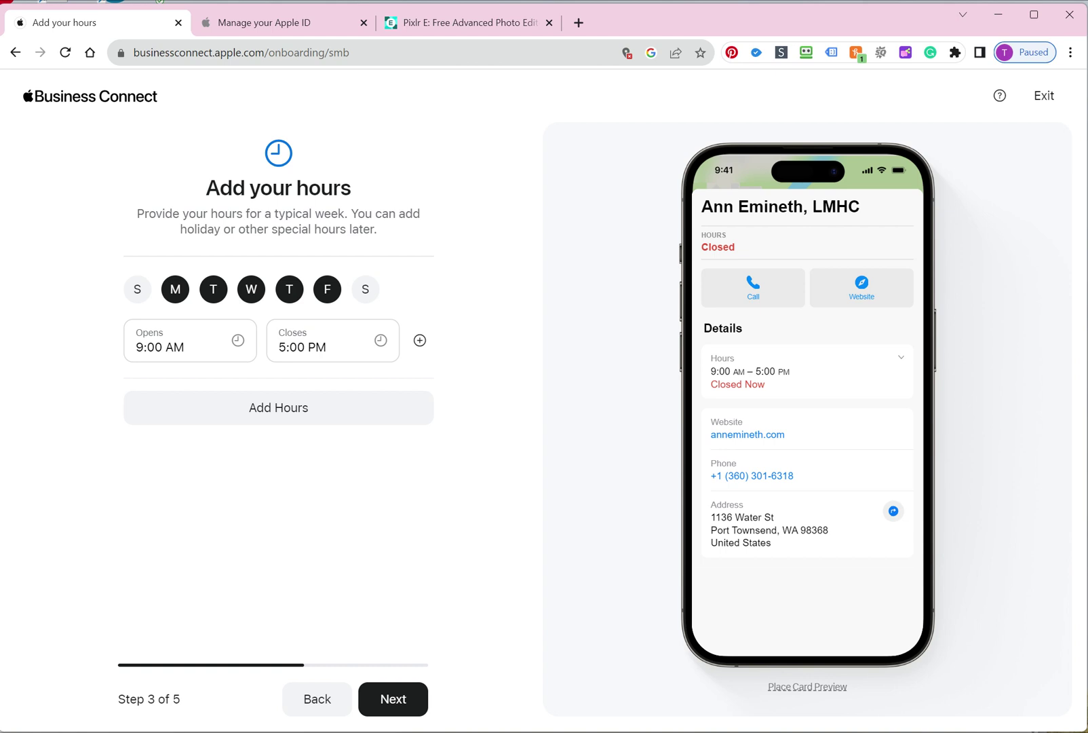
# Accept Monday–Friday 9:00 AM–5:00 PM as the opening hours and continue
pyautogui.click(396, 701)
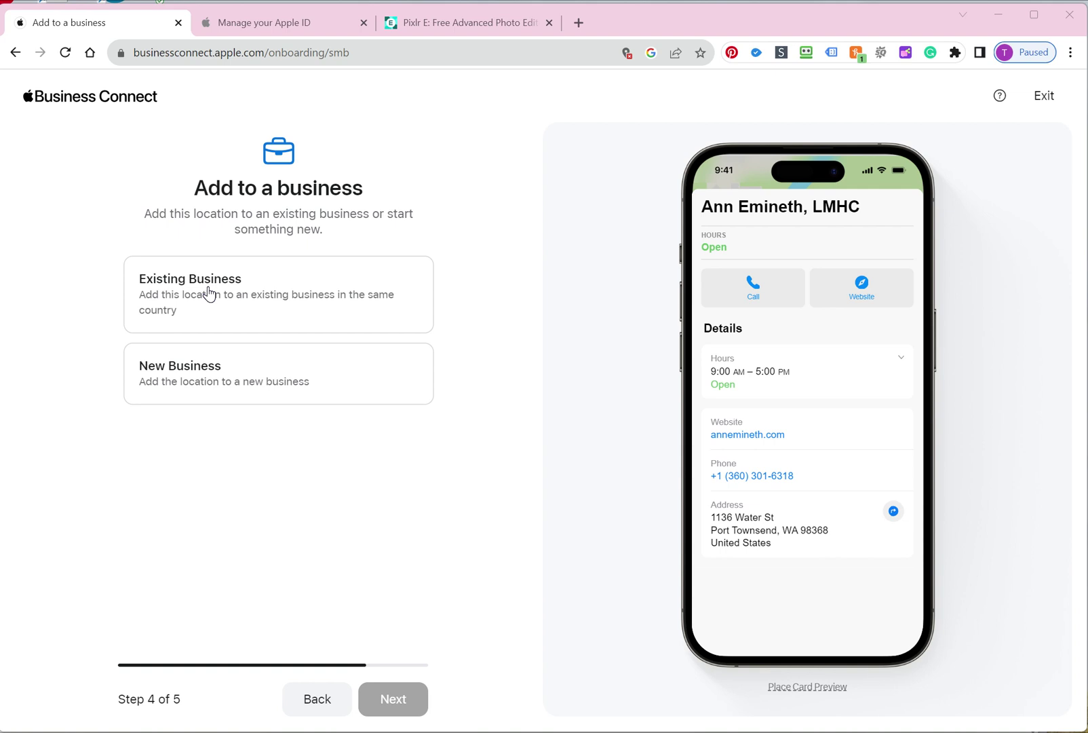
# Place the location under a new US business with the prefilled practice name and continue
pyautogui.click(252, 381)
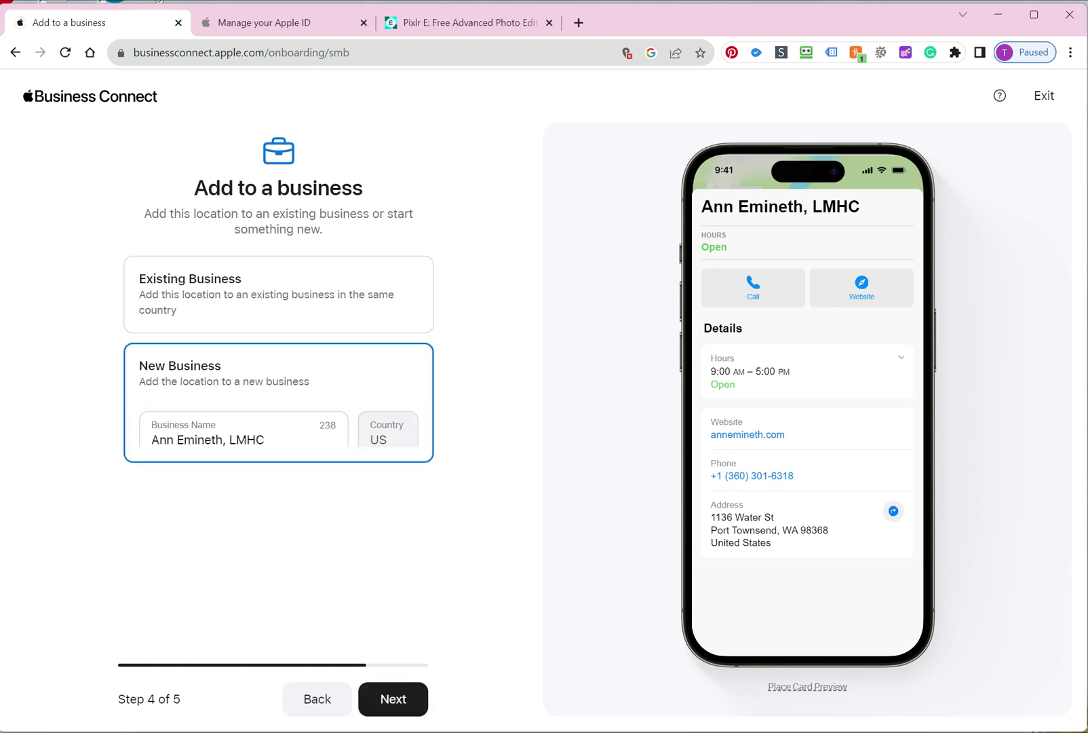
pyautogui.click(397, 698)
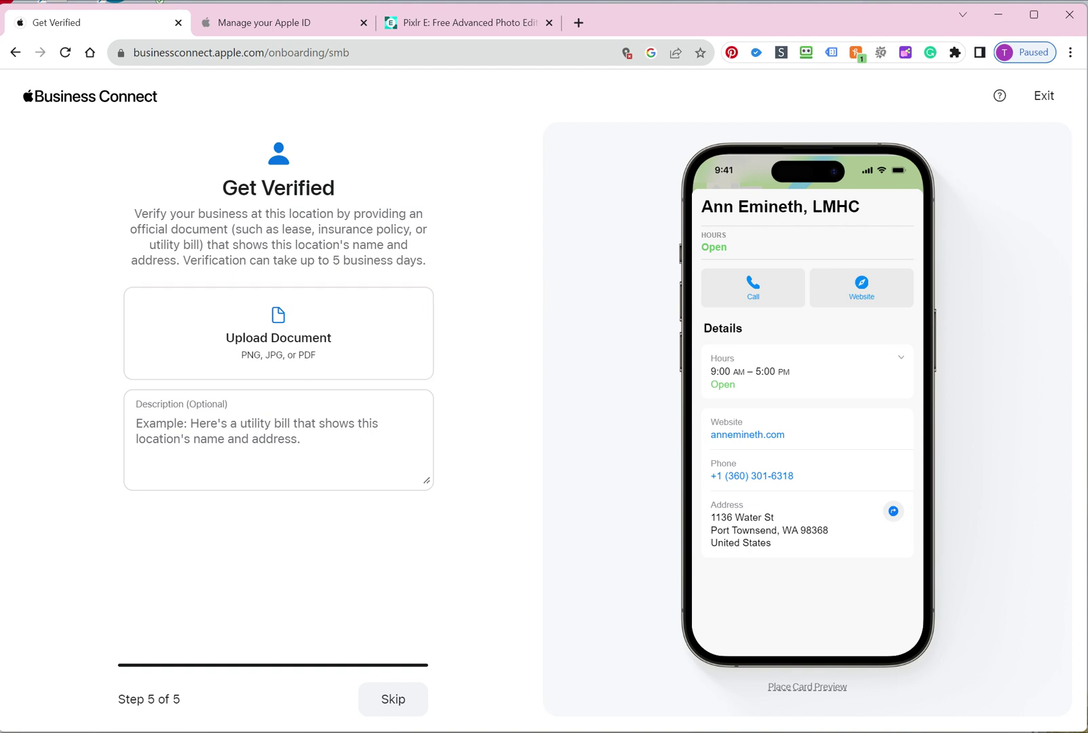
# Skip verification, then open the practice's business and its new location's Info page
pyautogui.click(393, 699)
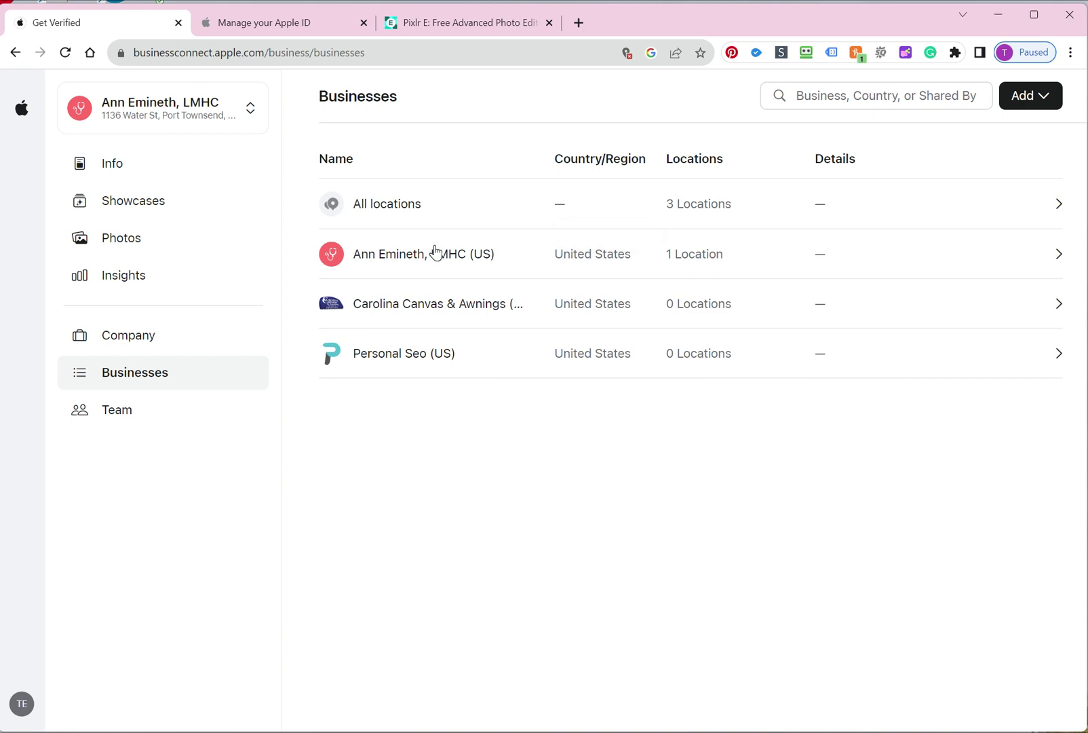
pyautogui.click(911, 267)
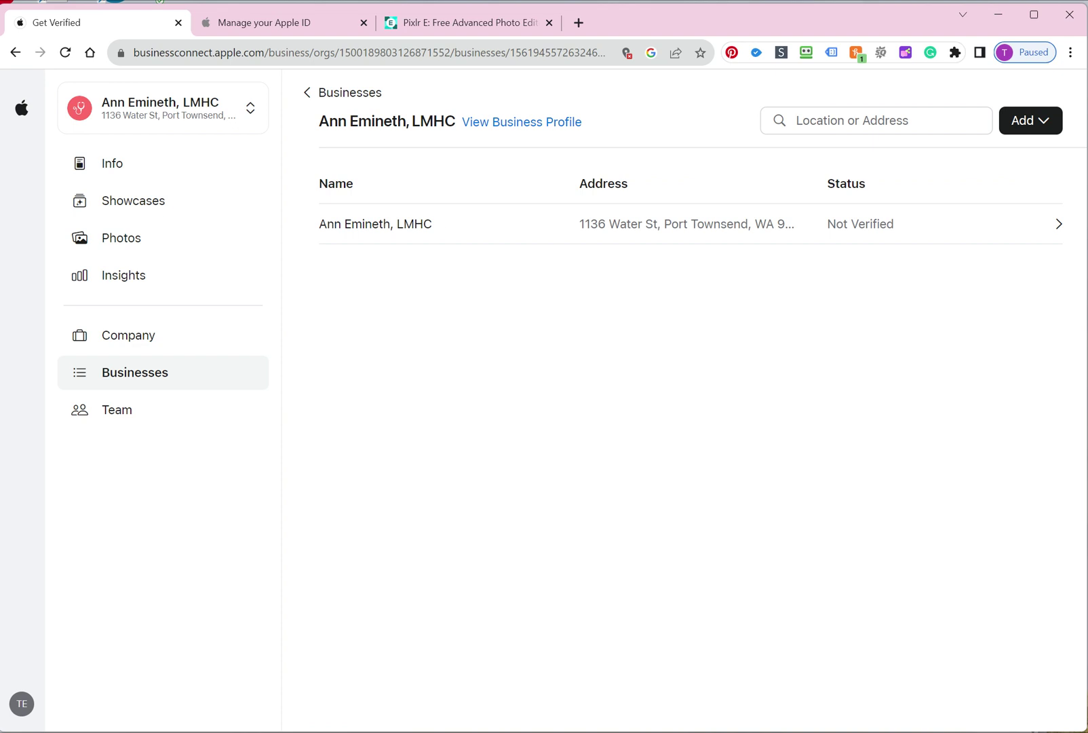
pyautogui.click(880, 235)
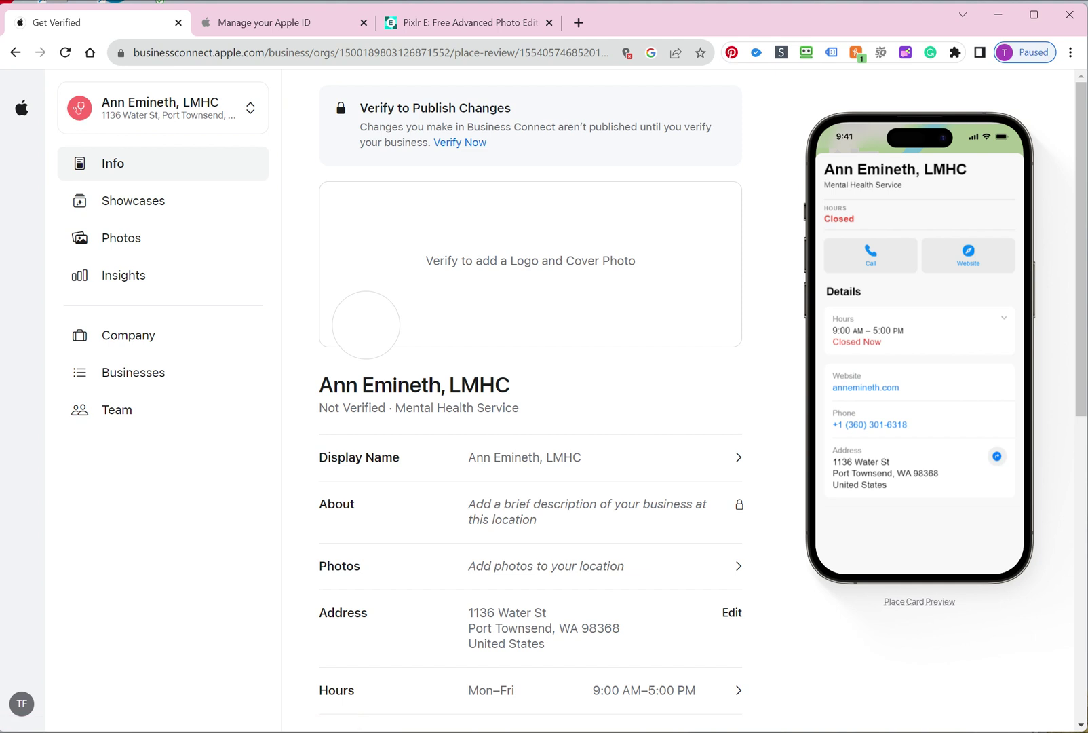
# Check the location's saved details and choose Verify Now to open Document Review
pyautogui.scroll(-9, 529, 400)
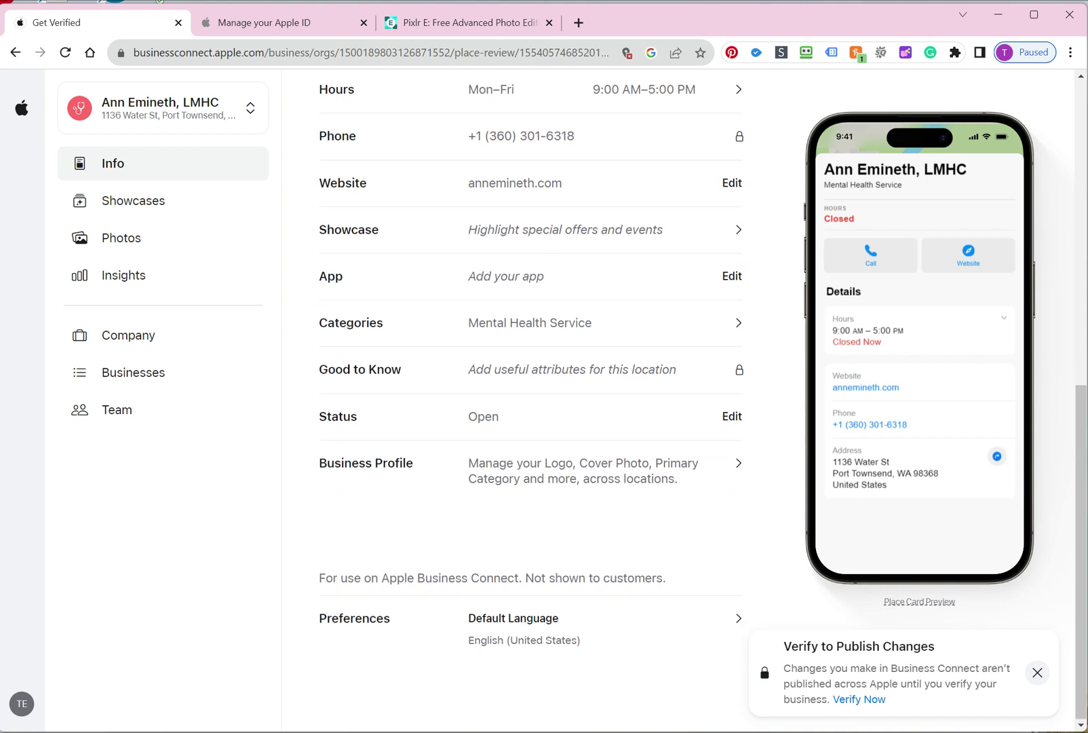
pyautogui.click(859, 701)
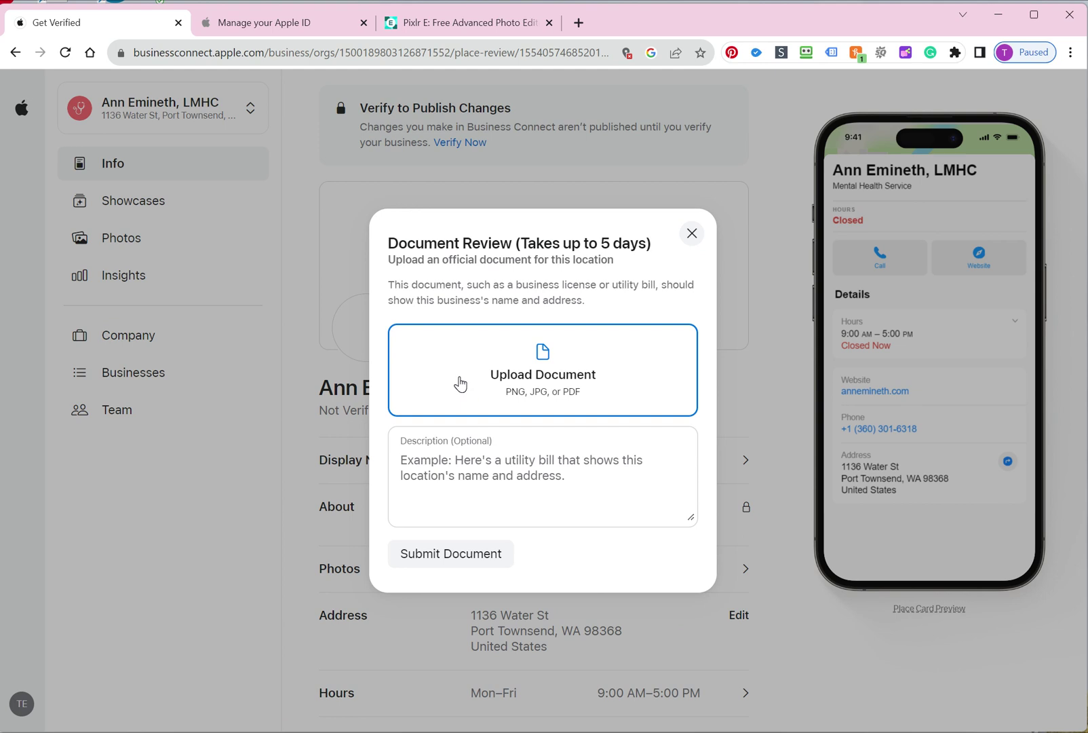
# Try choosing a document, then close Document Review without uploading, staying Not Verified
pyautogui.click(495, 411)
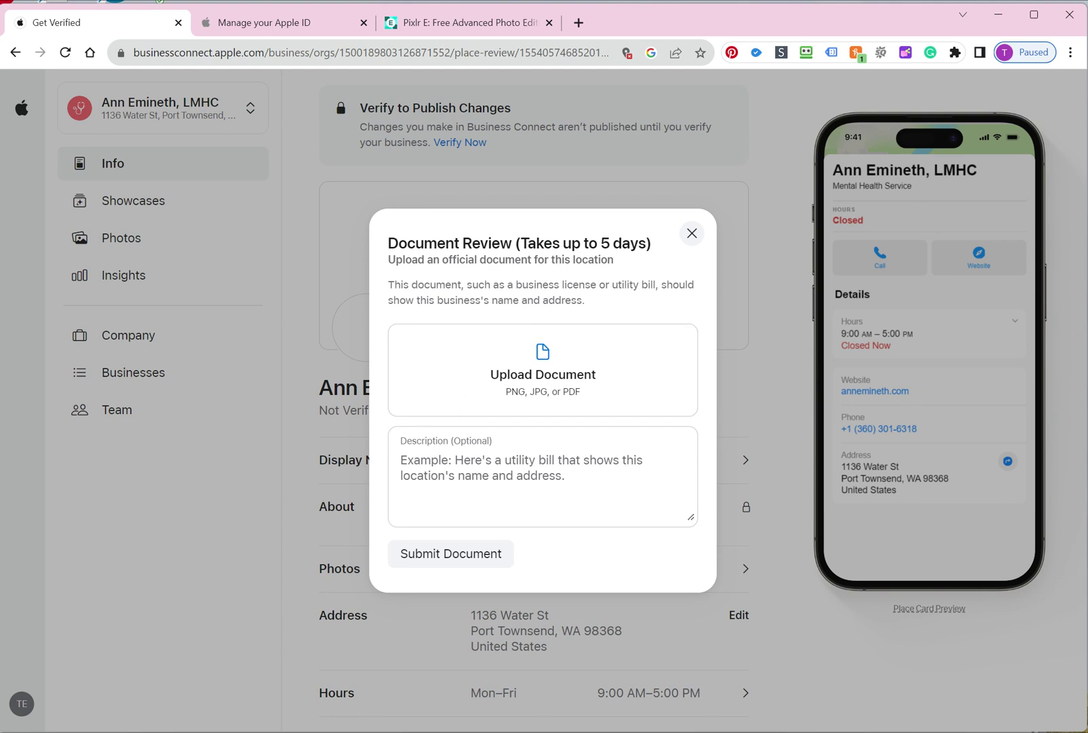
pyautogui.click(489, 364)
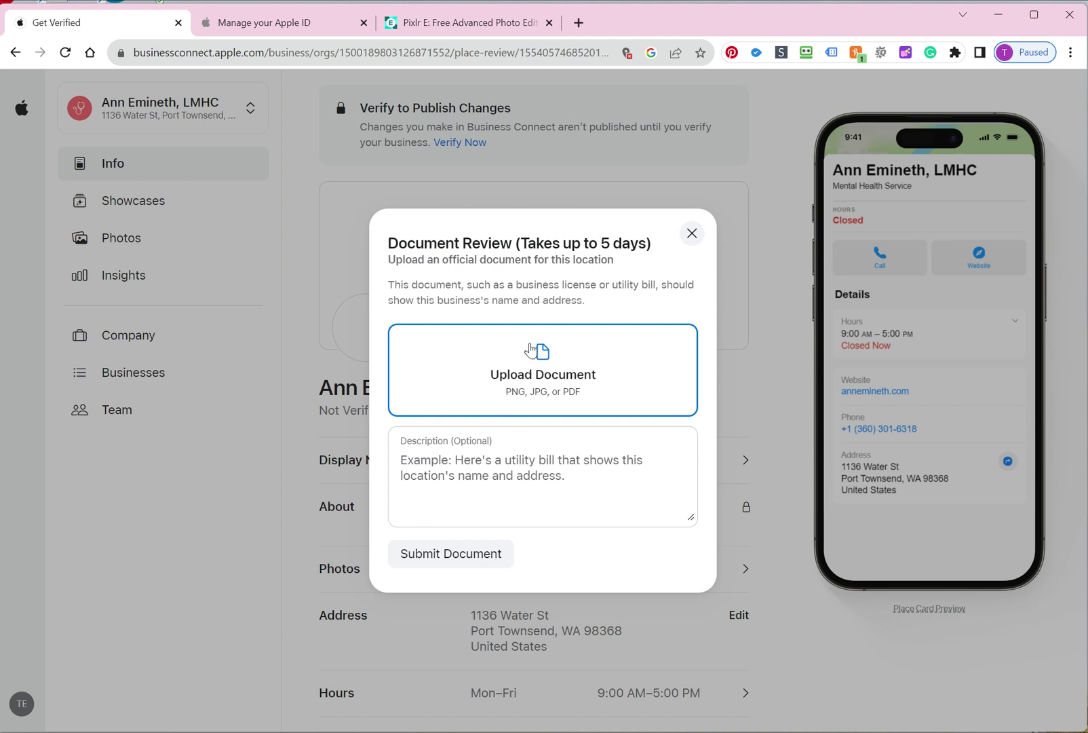
pyautogui.click(530, 351)
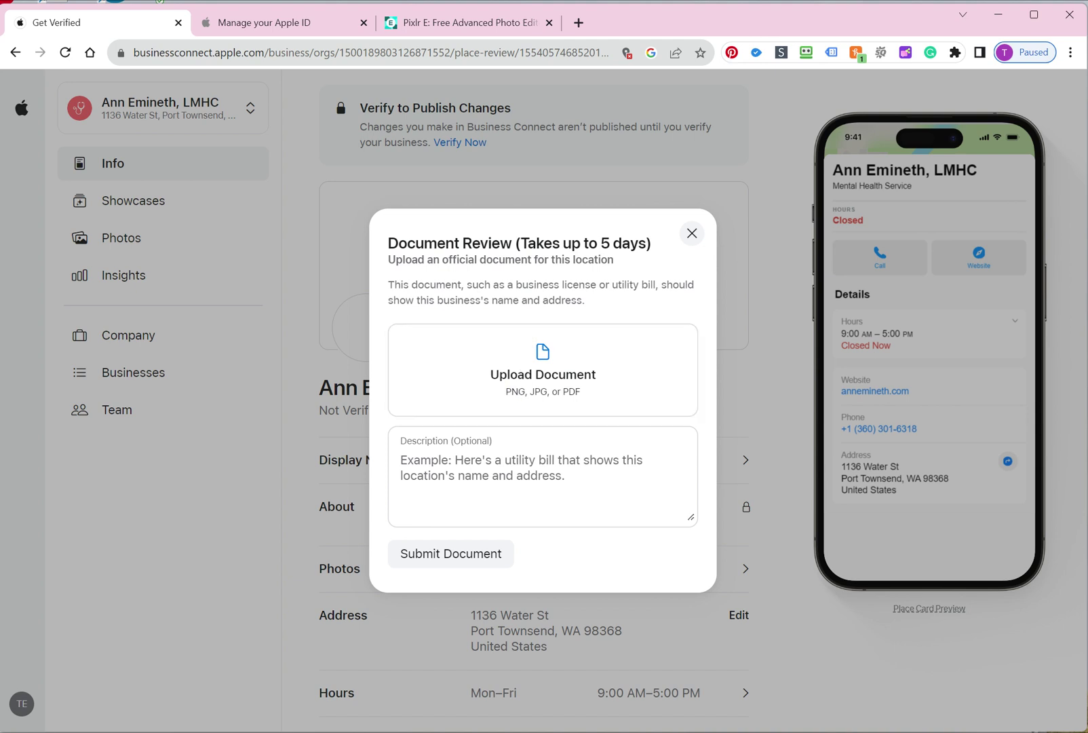
pyautogui.moveTo(435, 300); pyautogui.dragTo(577, 300)
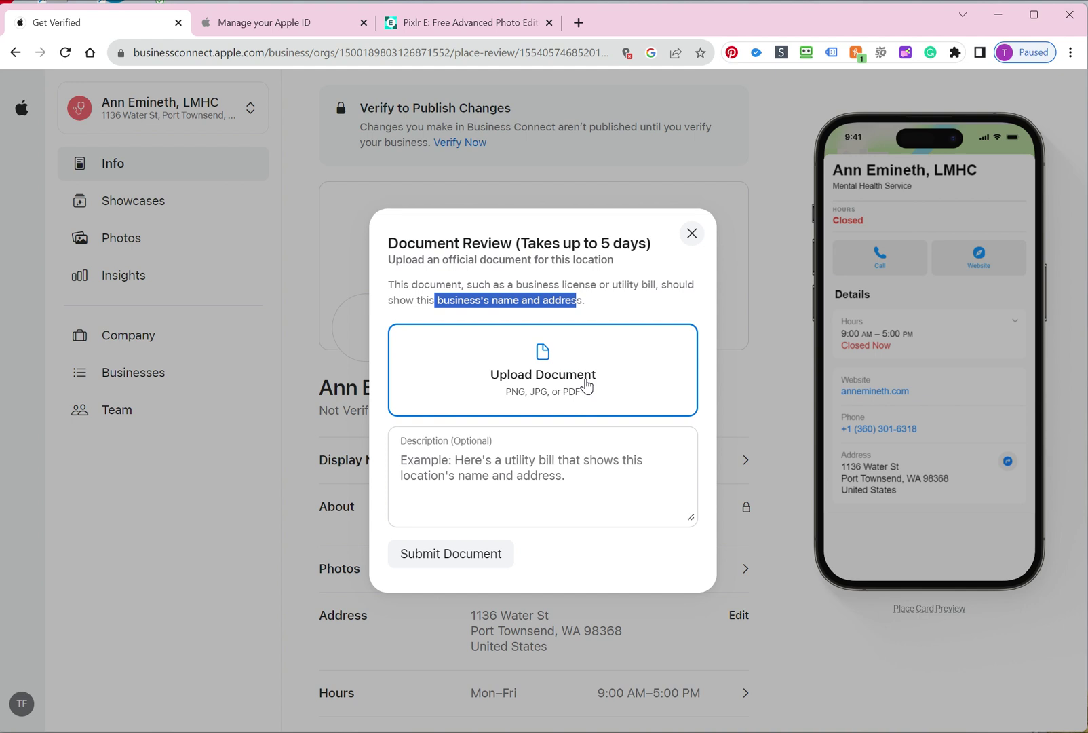
pyautogui.click(691, 232)
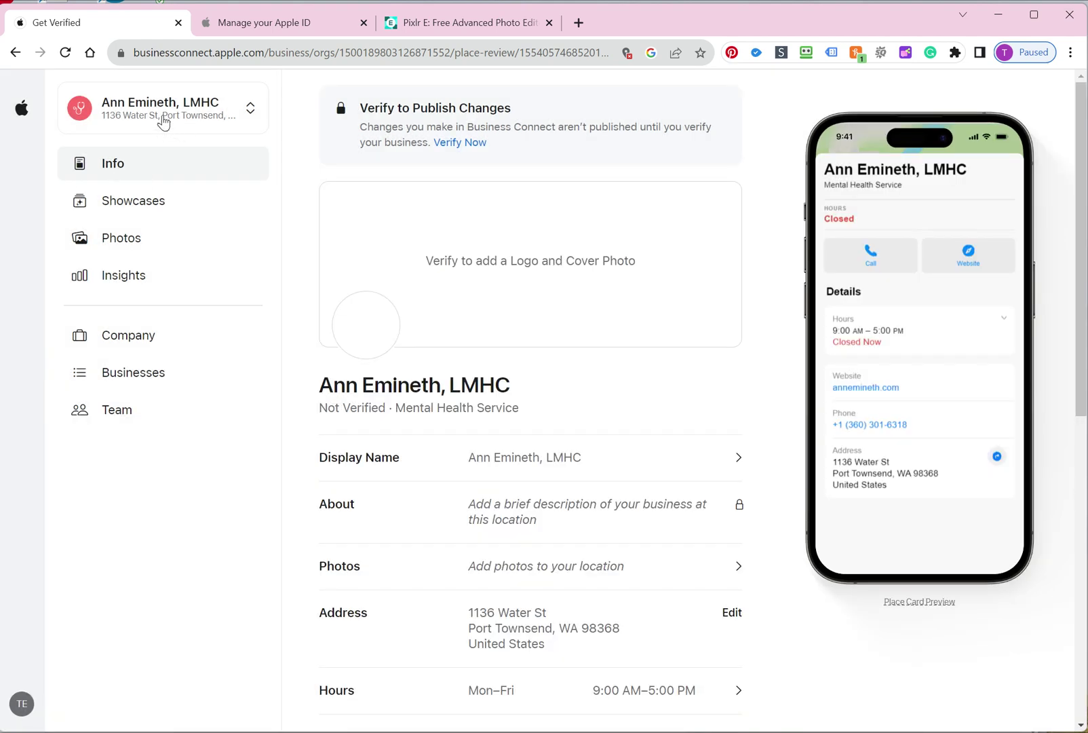
# Dismiss the Verify to Publish Changes toast and return to the practice's business page and its single location
pyautogui.scroll(-9, 531, 407)
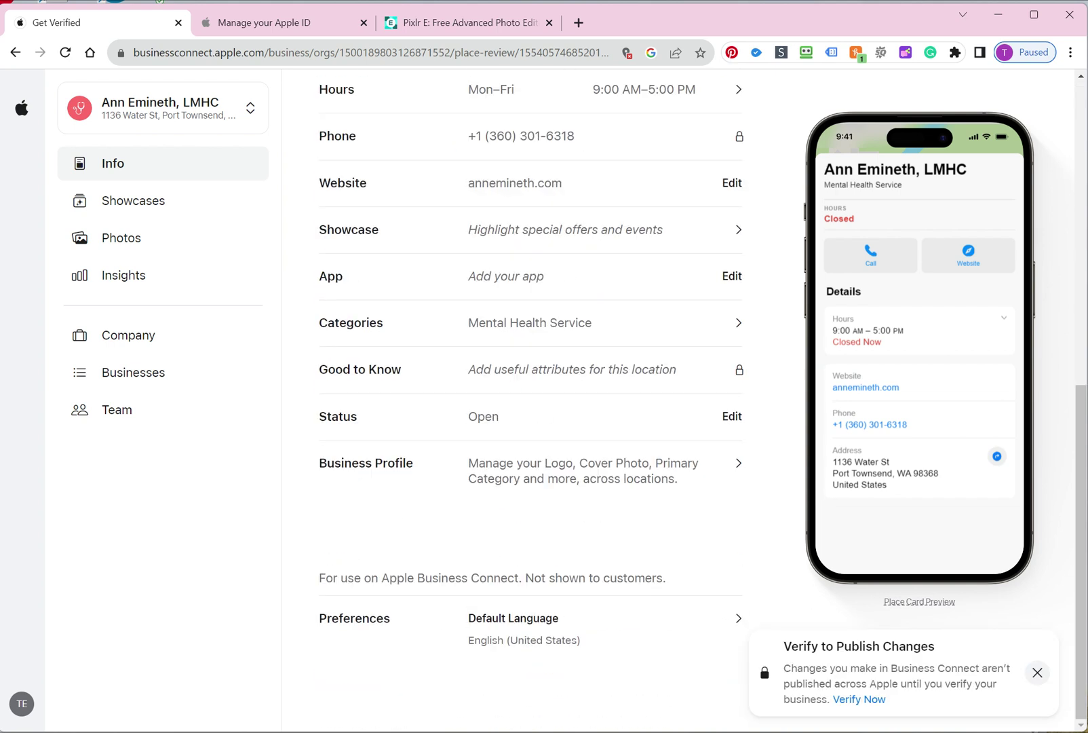
pyautogui.click(1038, 672)
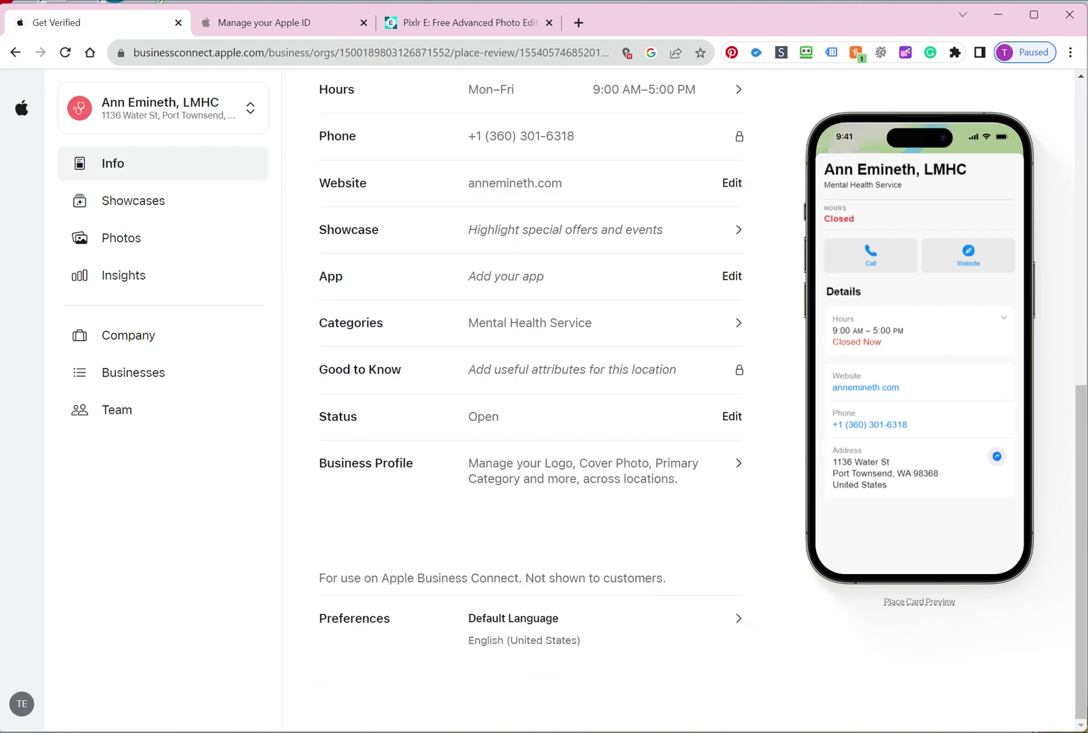
pyautogui.click(15, 52)
pyautogui.click(15, 53)
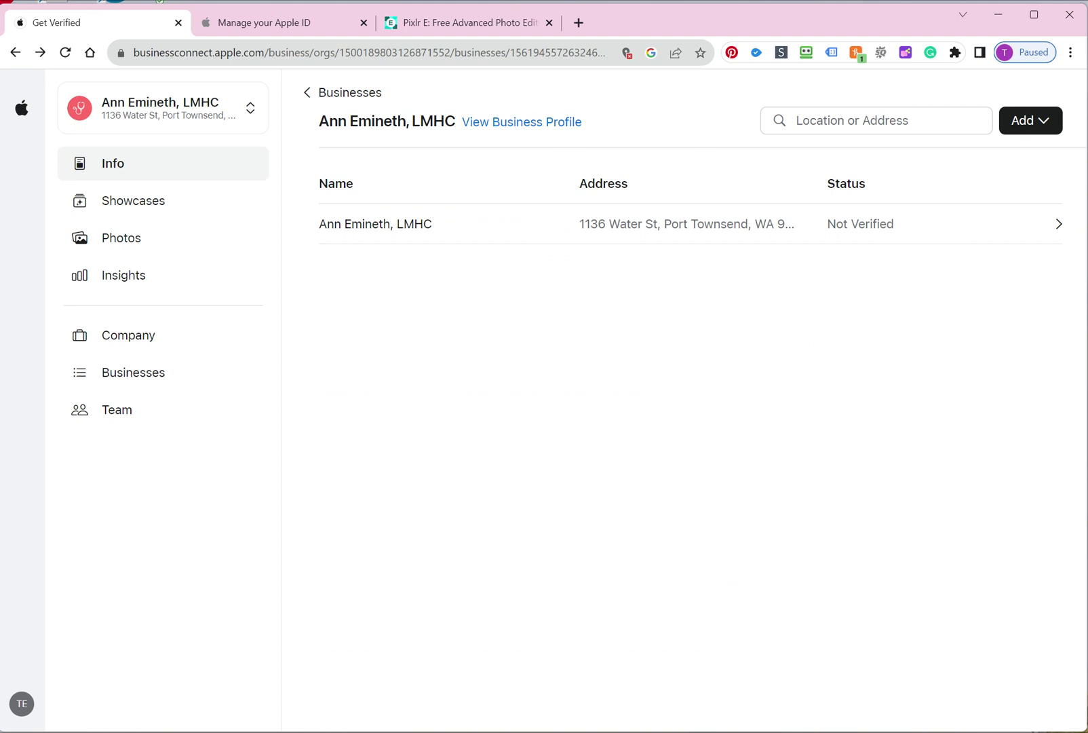
pyautogui.click(15, 52)
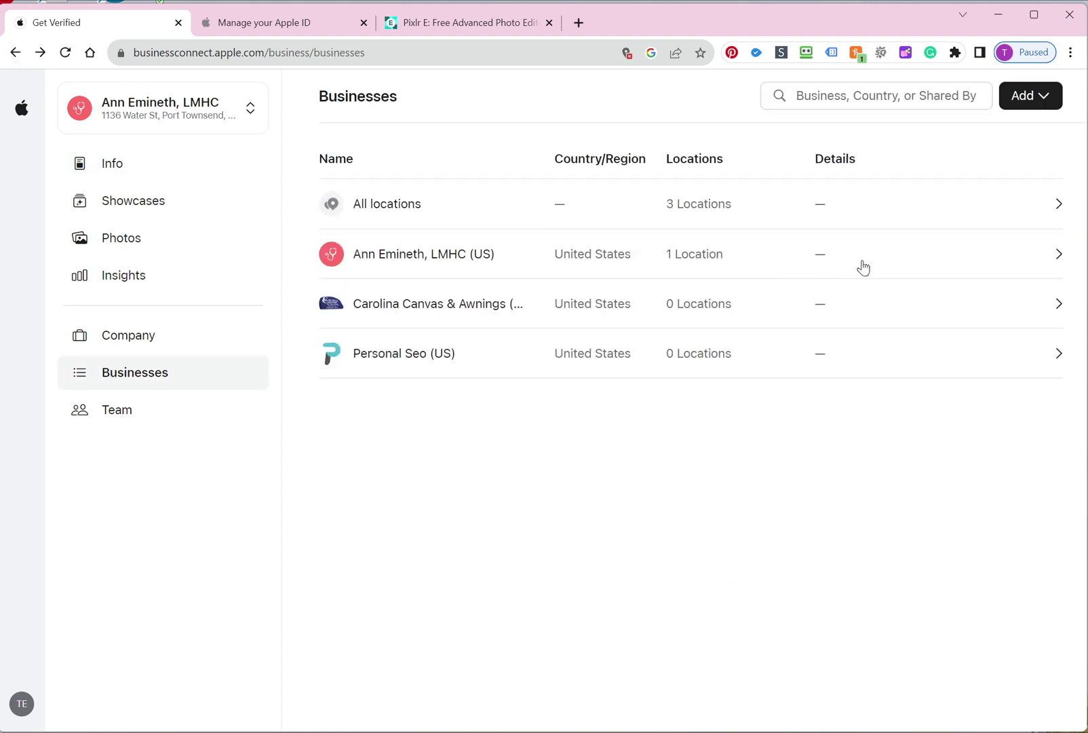
pyautogui.click(863, 267)
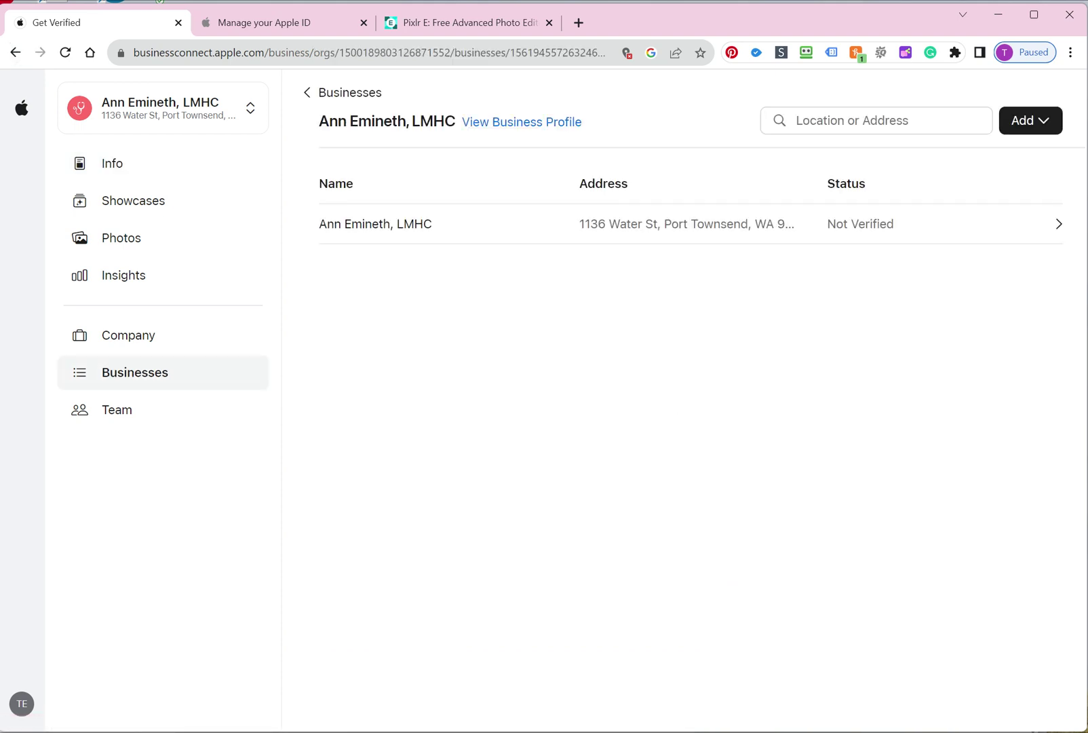